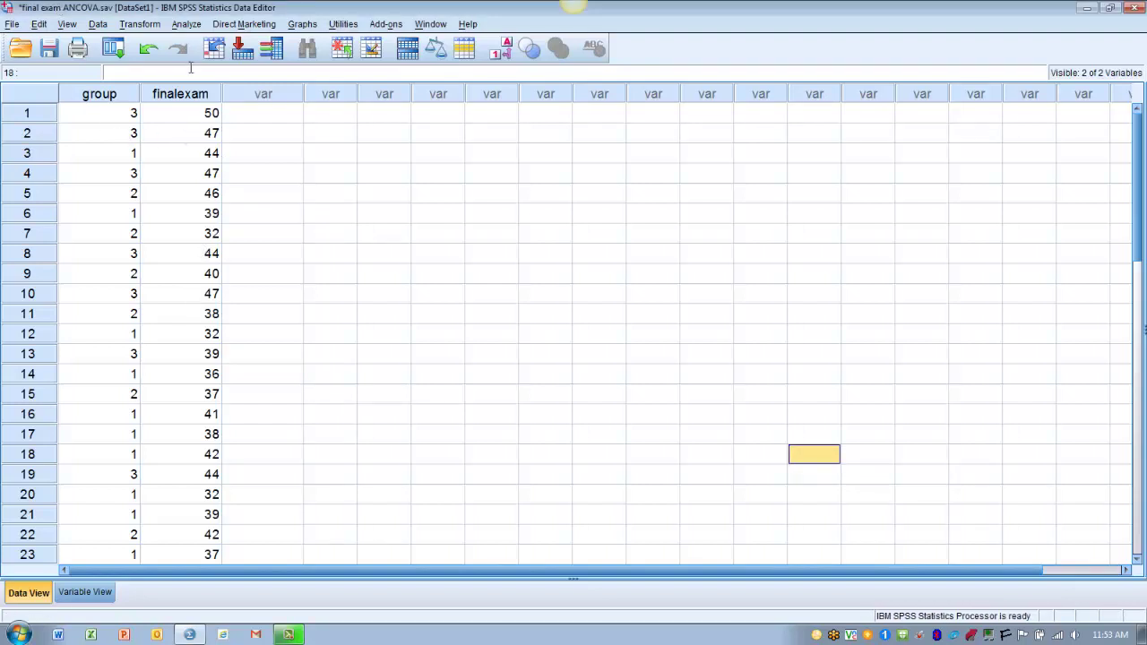
# Step: Set up a One-Way ANOVA with final exam score as the dependent variable and type of class as the factor
pyautogui.click(186, 24)
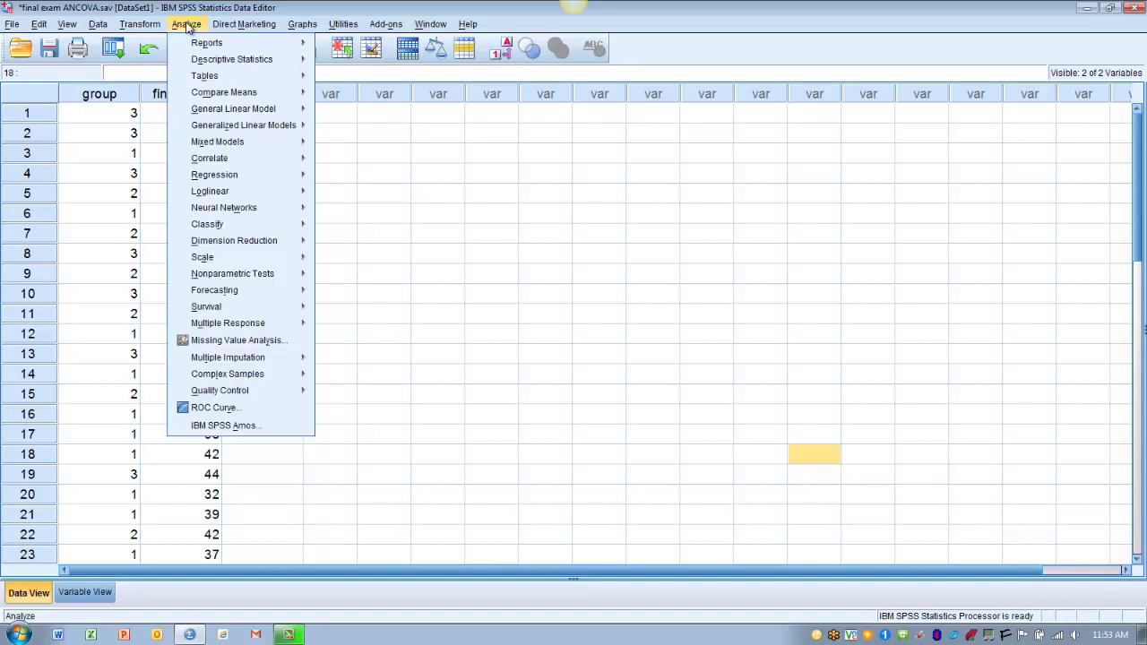
pyautogui.moveTo(205, 95)
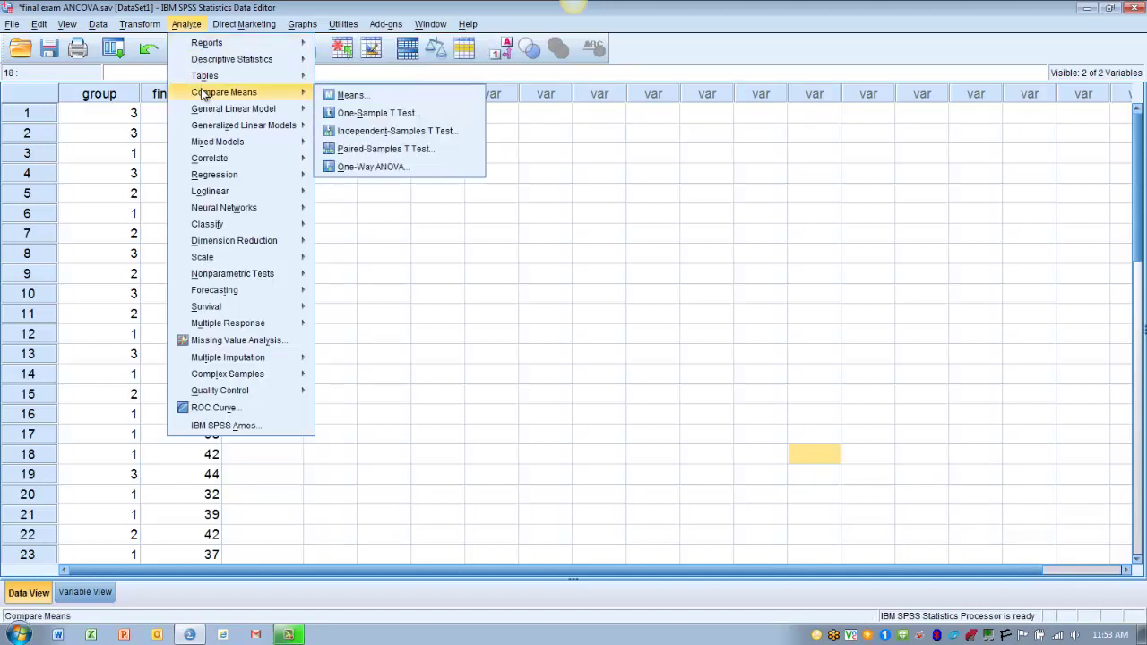
pyautogui.click(371, 167)
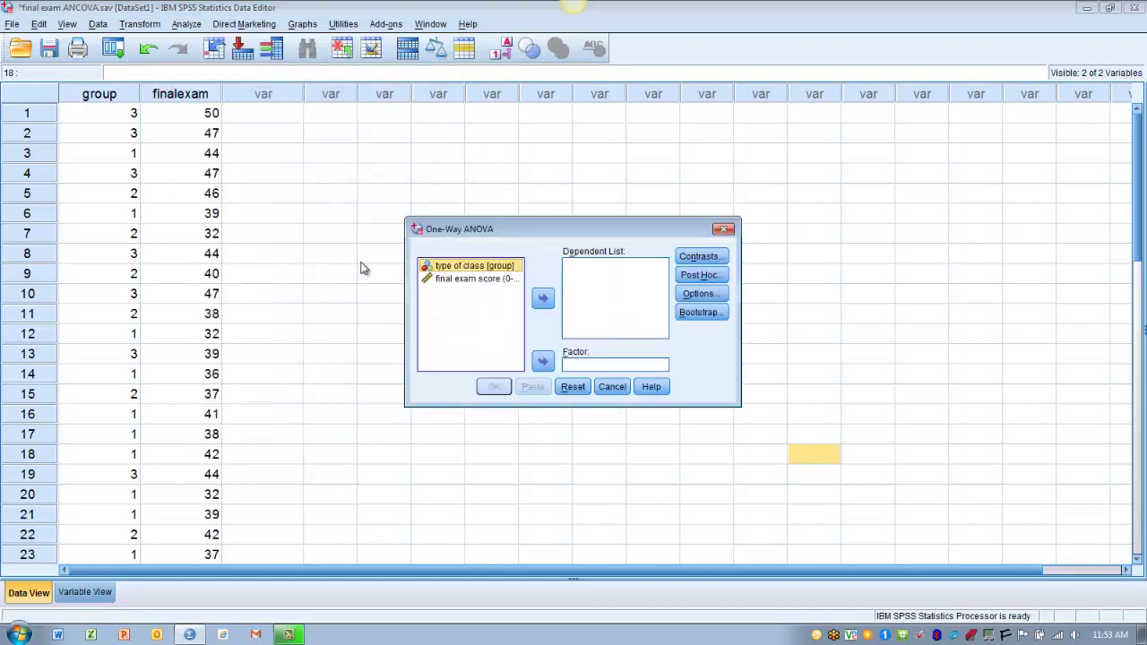
pyautogui.click(463, 283)
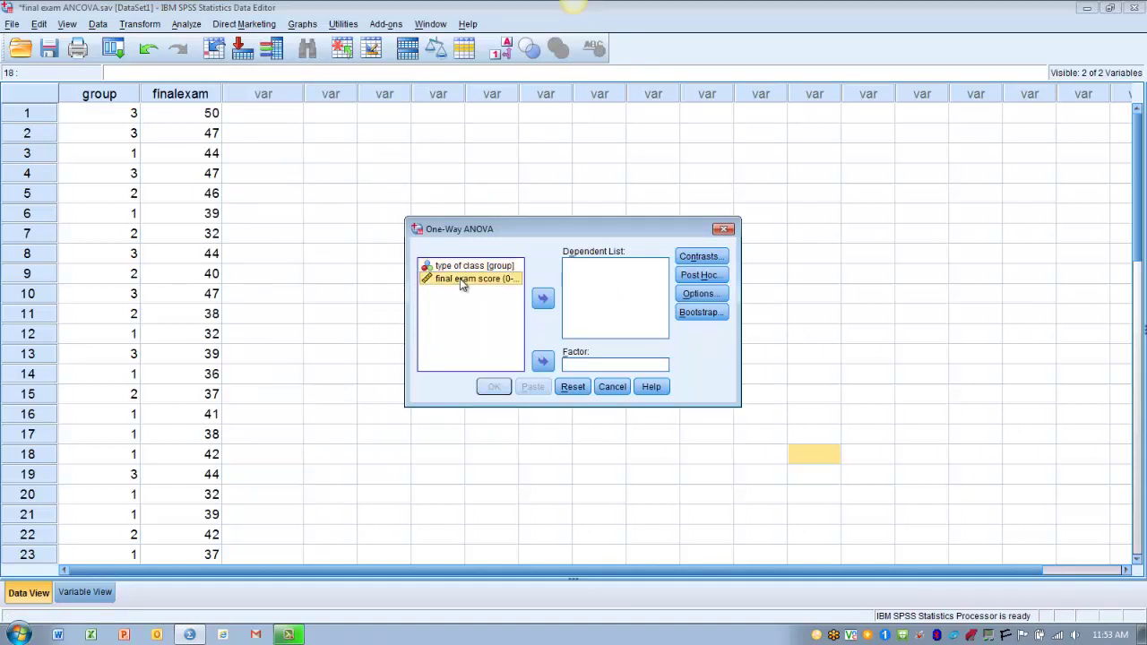
pyautogui.click(542, 300)
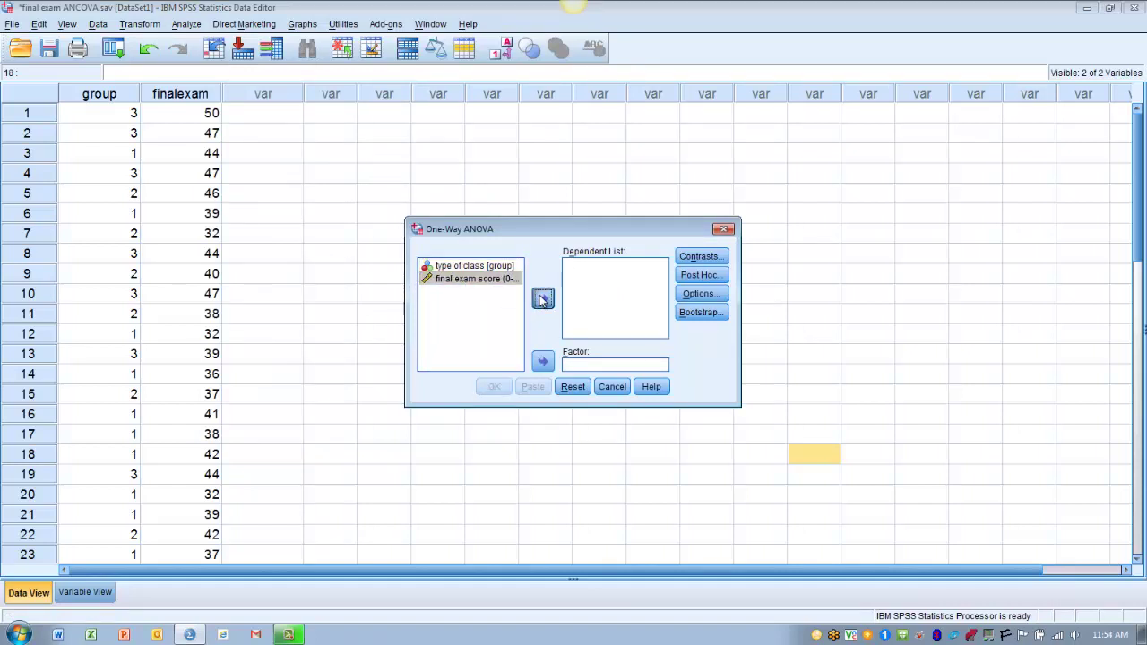
pyautogui.click(474, 271)
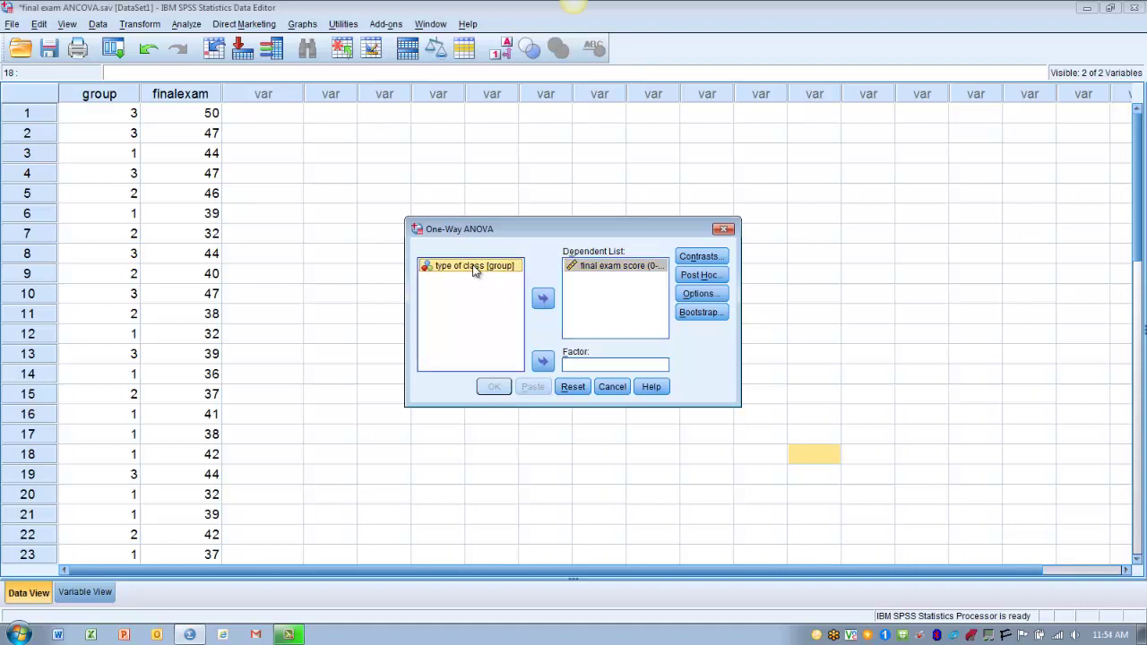
pyautogui.click(542, 362)
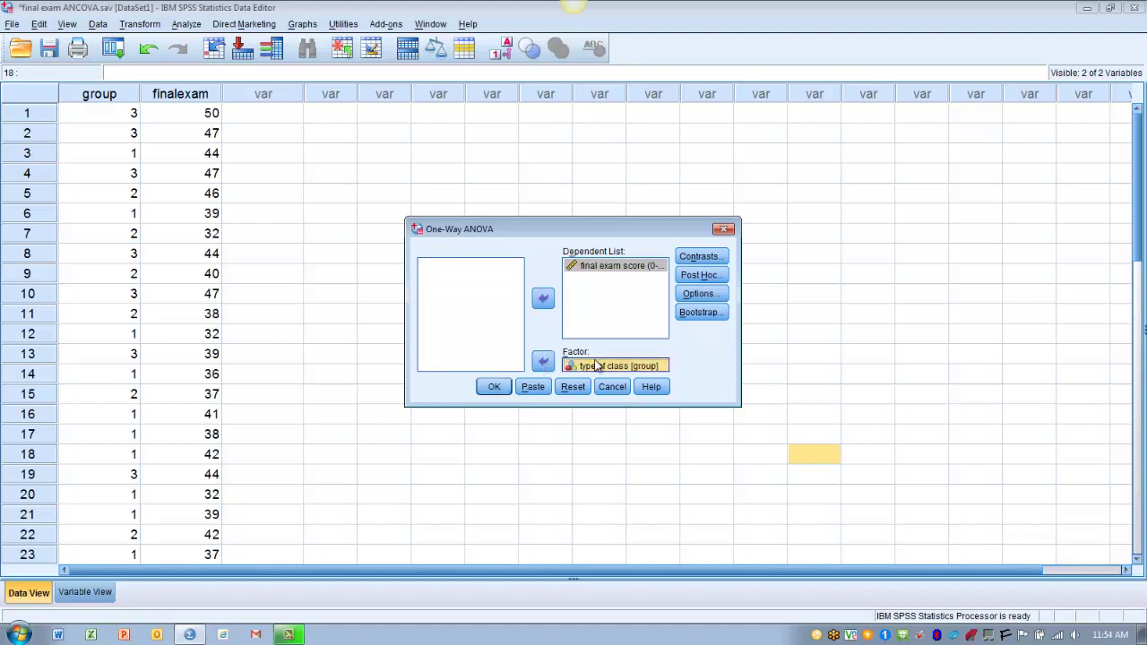
# Step: Enable descriptive statistics, the homogeneity of variance test and the means plot in the ANOVA options
pyautogui.click(699, 295)
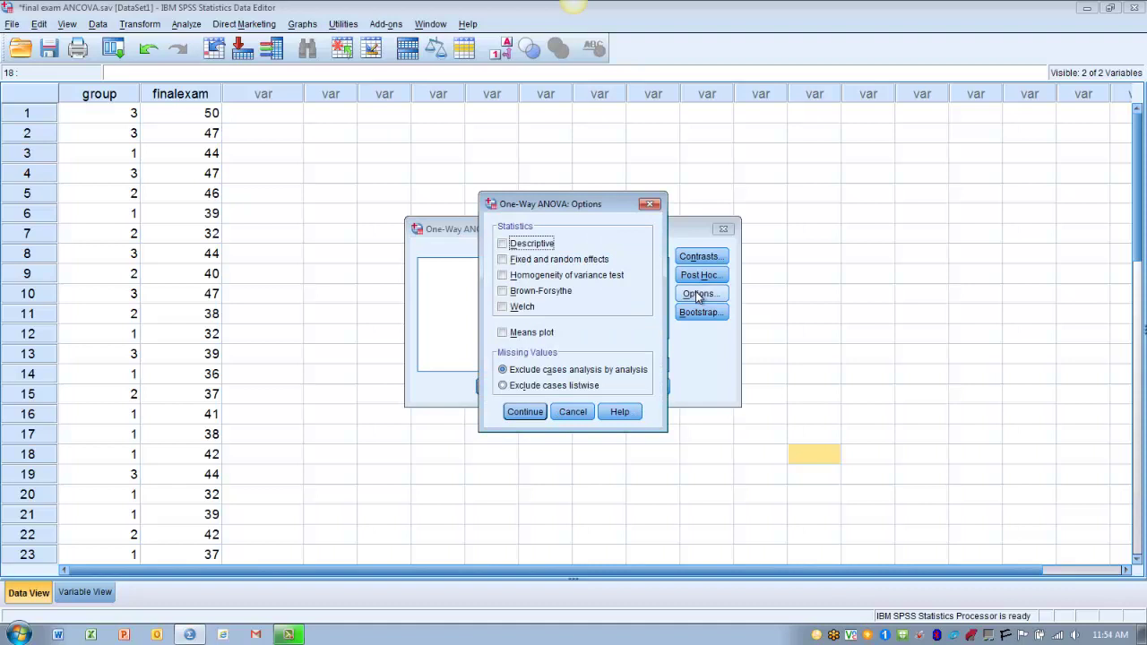
pyautogui.click(504, 245)
pyautogui.click(504, 276)
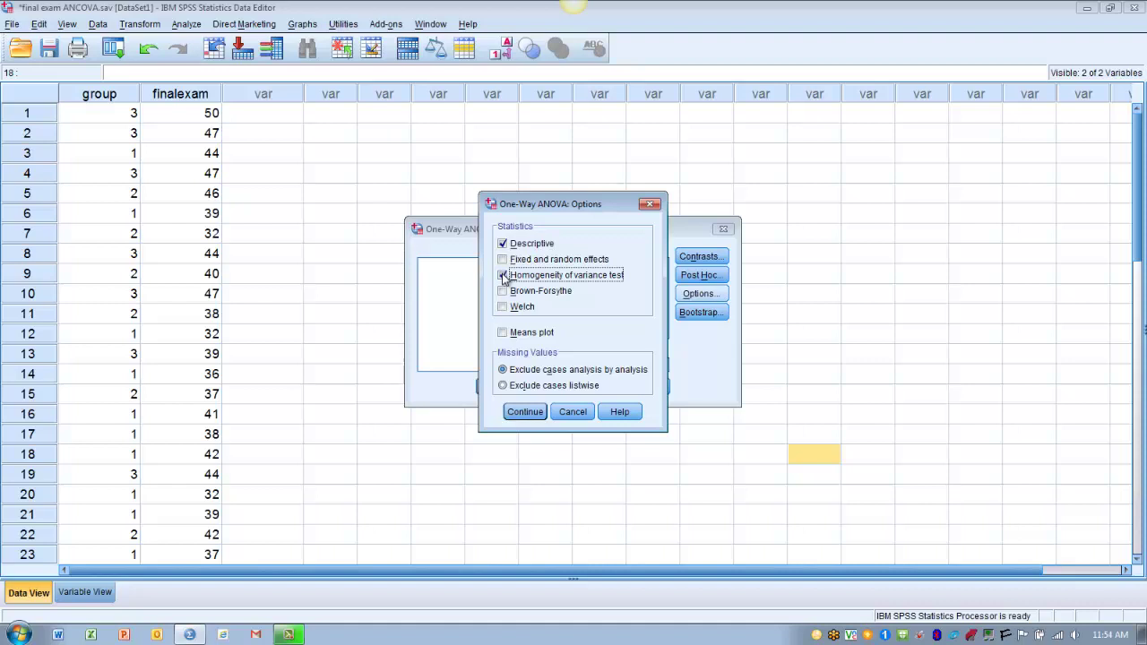
pyautogui.click(503, 334)
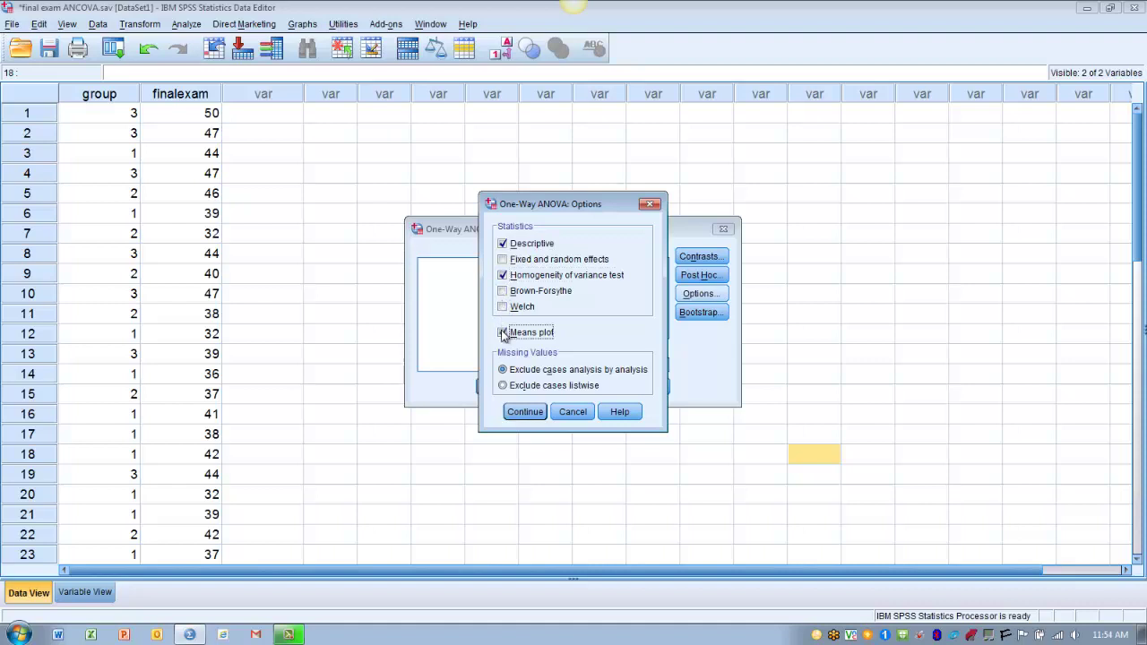
pyautogui.click(517, 415)
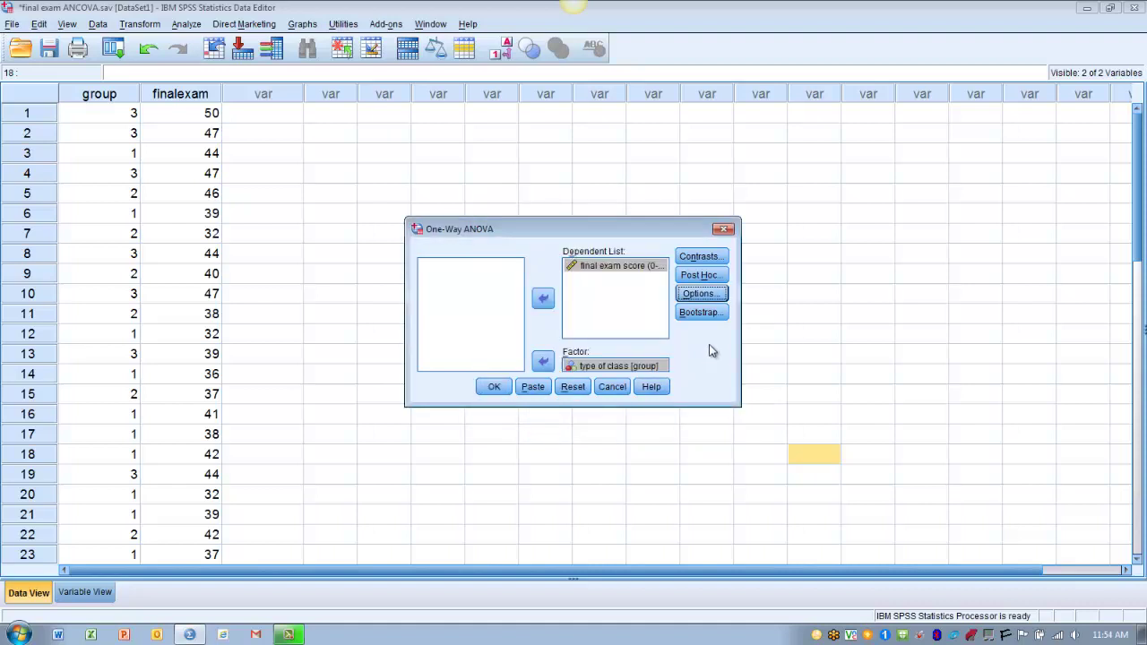
# Step: Try a planned contrast with coefficients -1, -1 and 2 for the three class types, and discard it
pyautogui.click(708, 257)
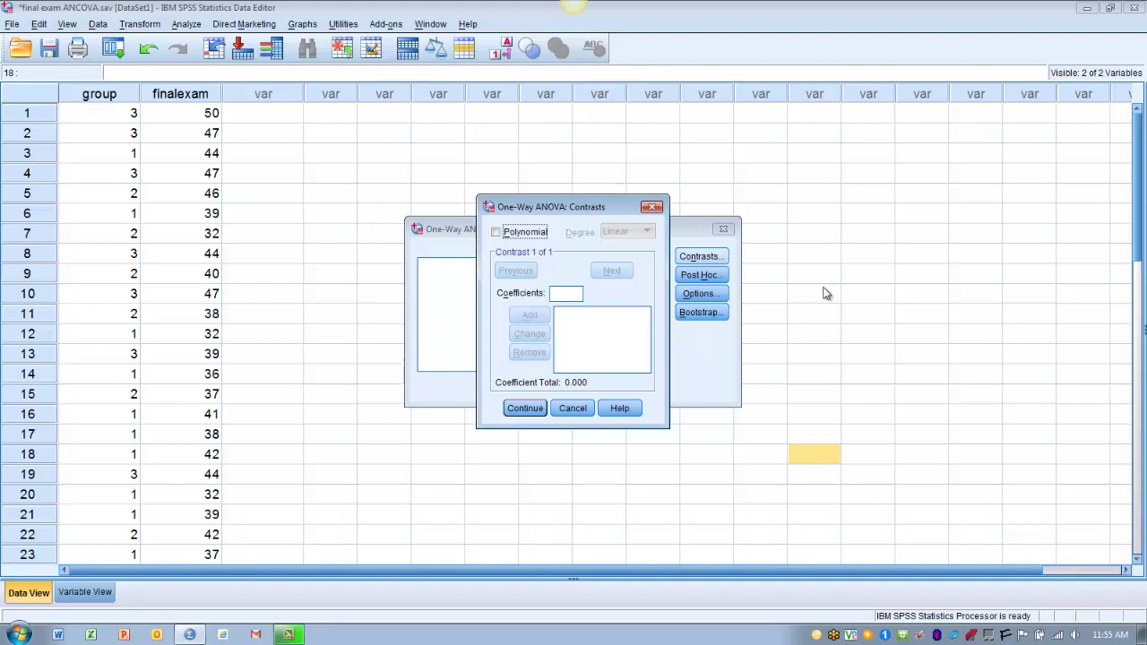
pyautogui.click(564, 293)
pyautogui.write('-')
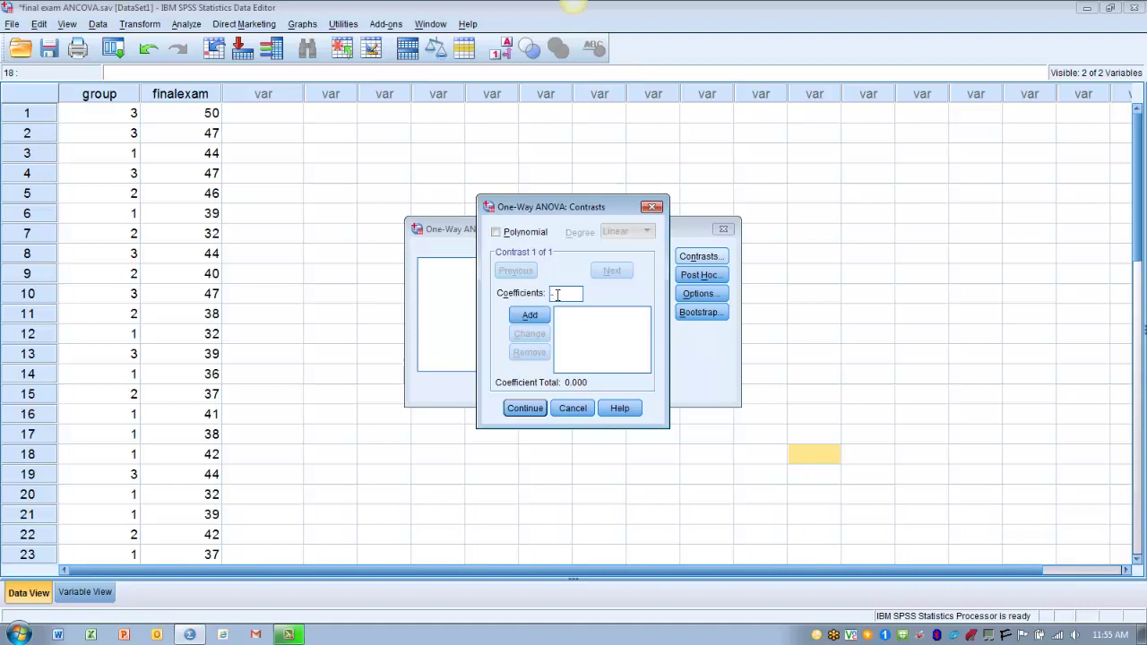
pyautogui.write('1')
pyautogui.press('Return')
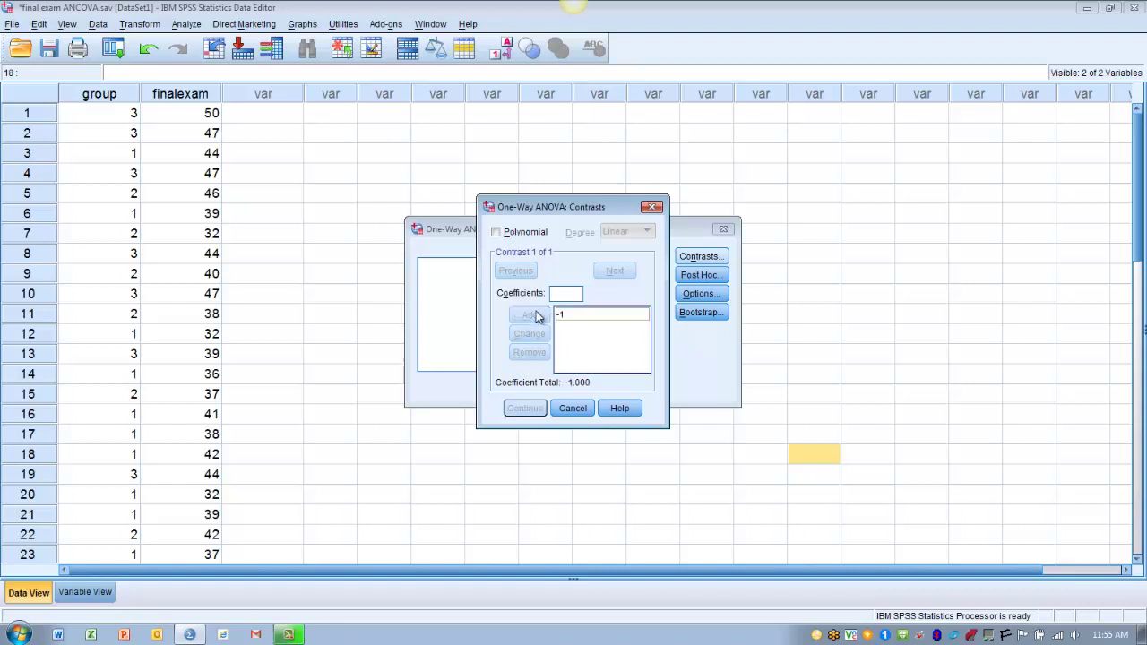
pyautogui.click(564, 295)
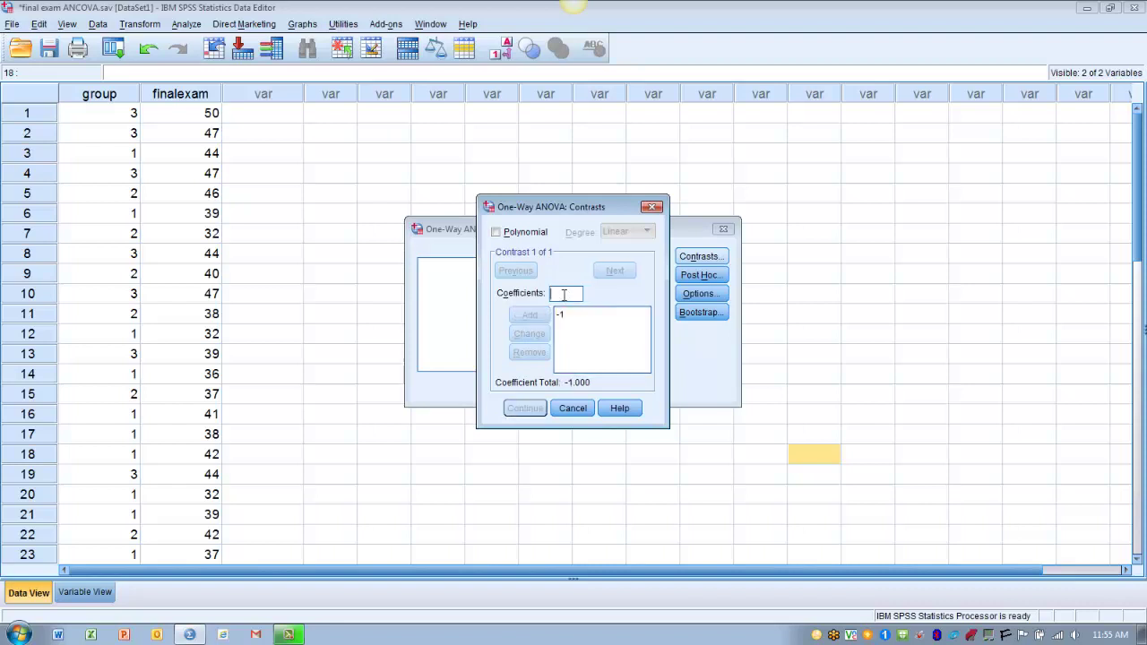
pyautogui.write('-1')
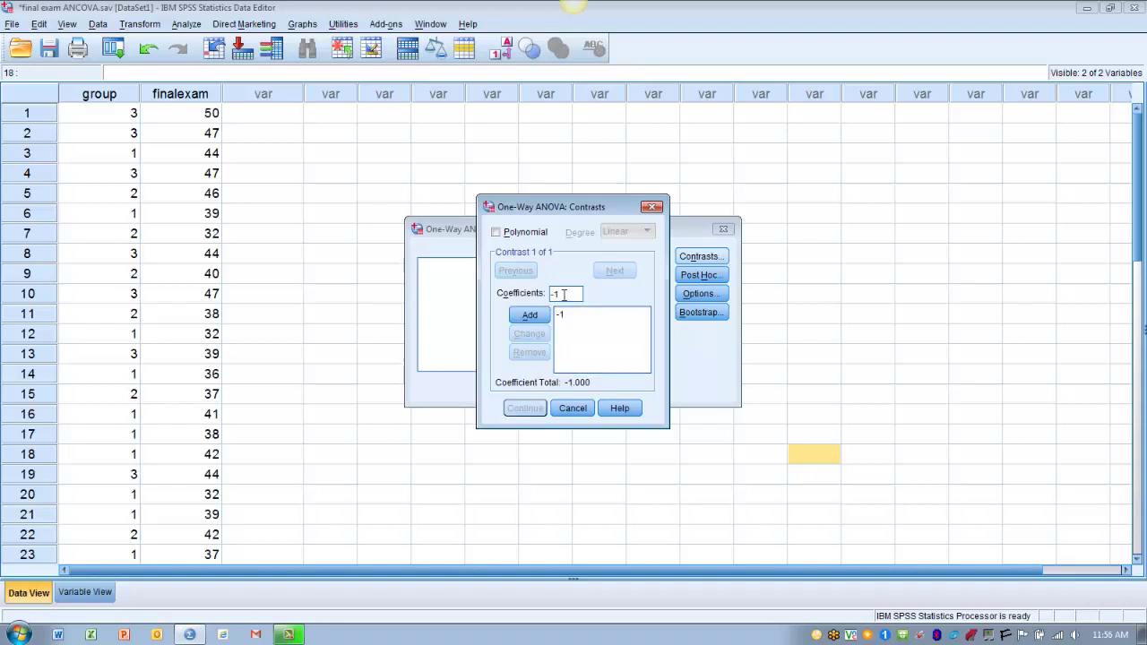
pyautogui.click(543, 319)
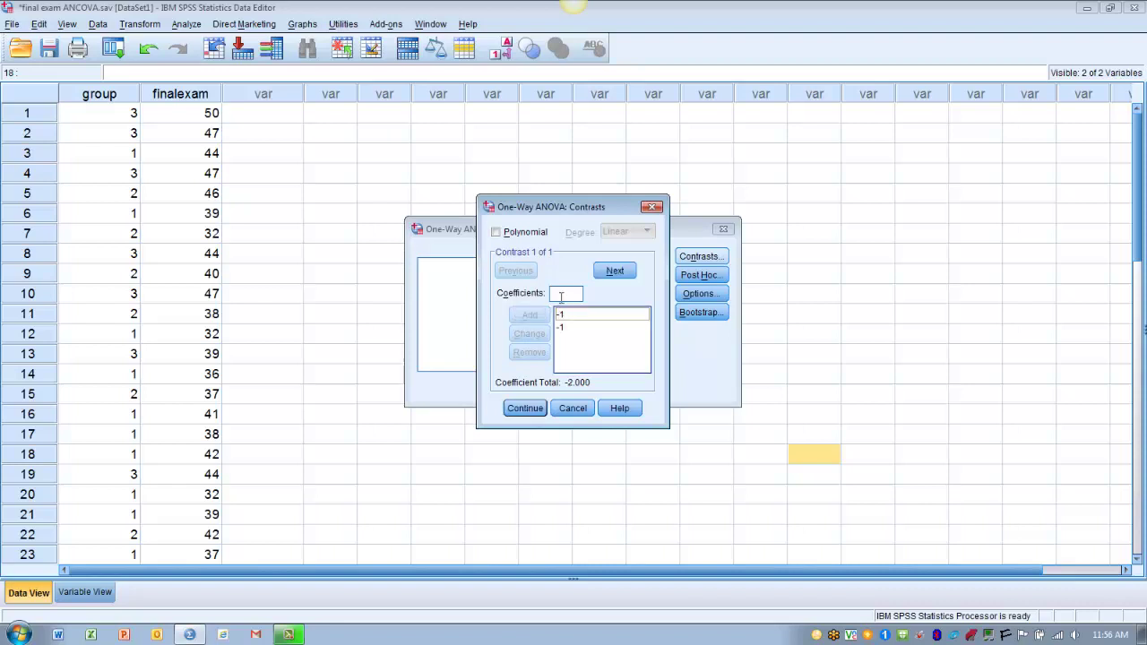
pyautogui.click(561, 294)
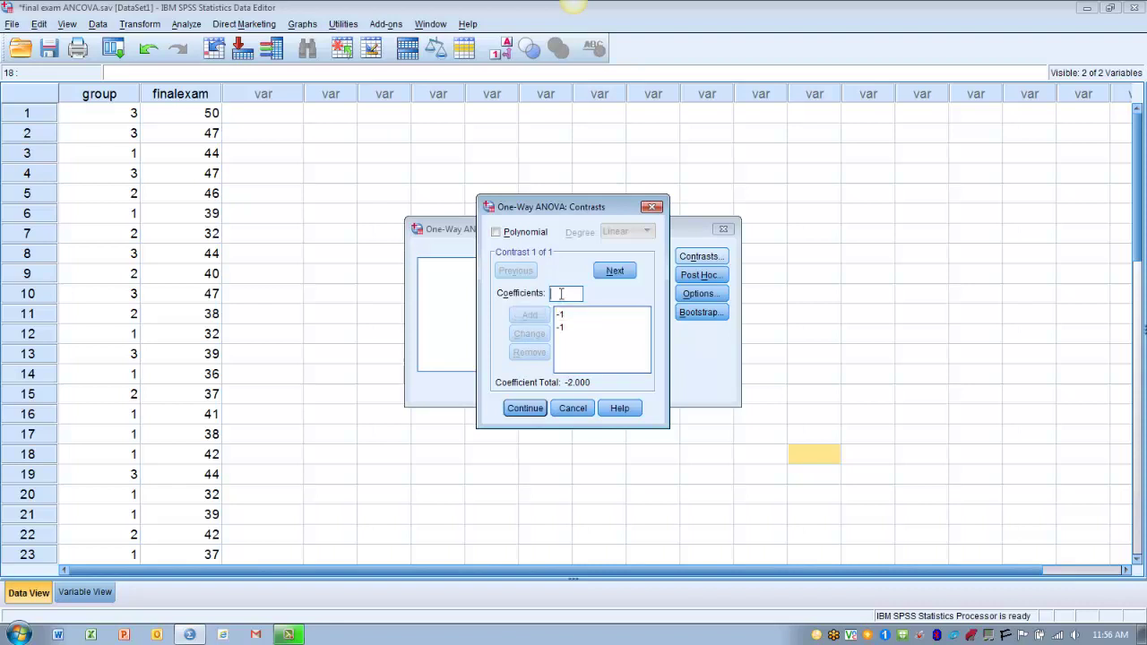
pyautogui.write('2')
pyautogui.click(539, 317)
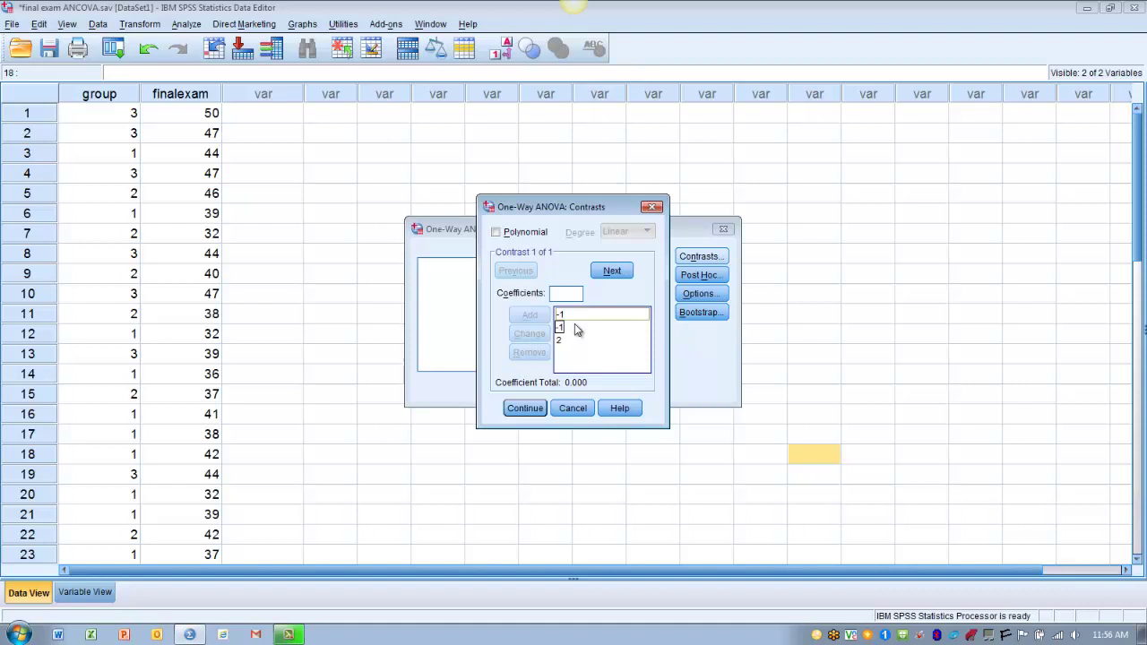
pyautogui.click(562, 345)
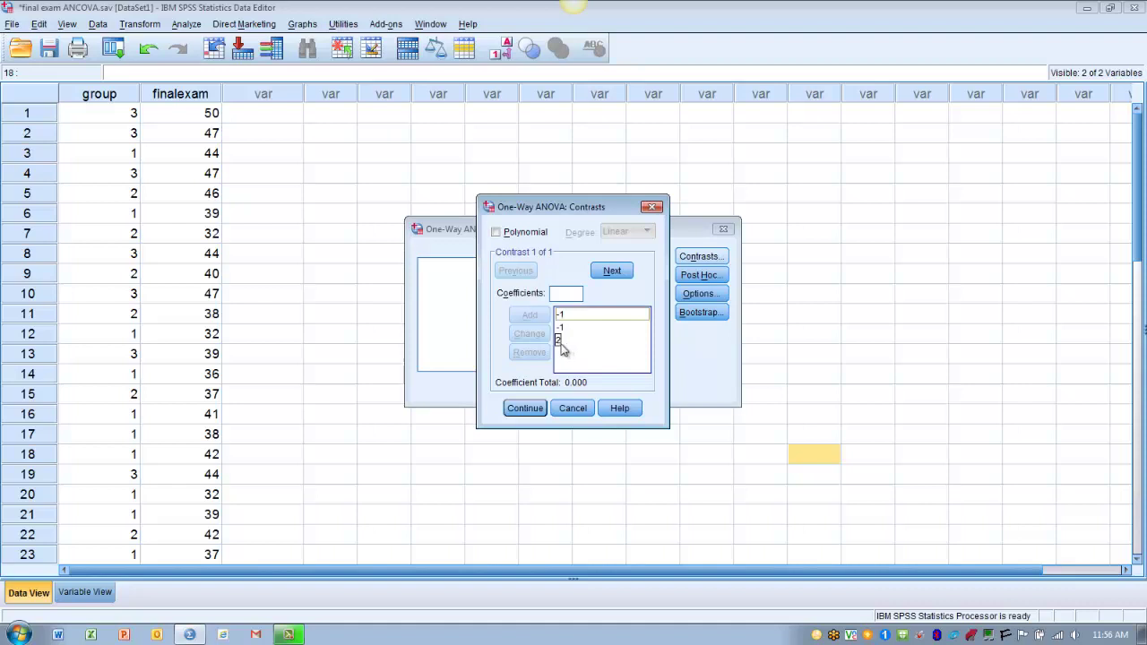
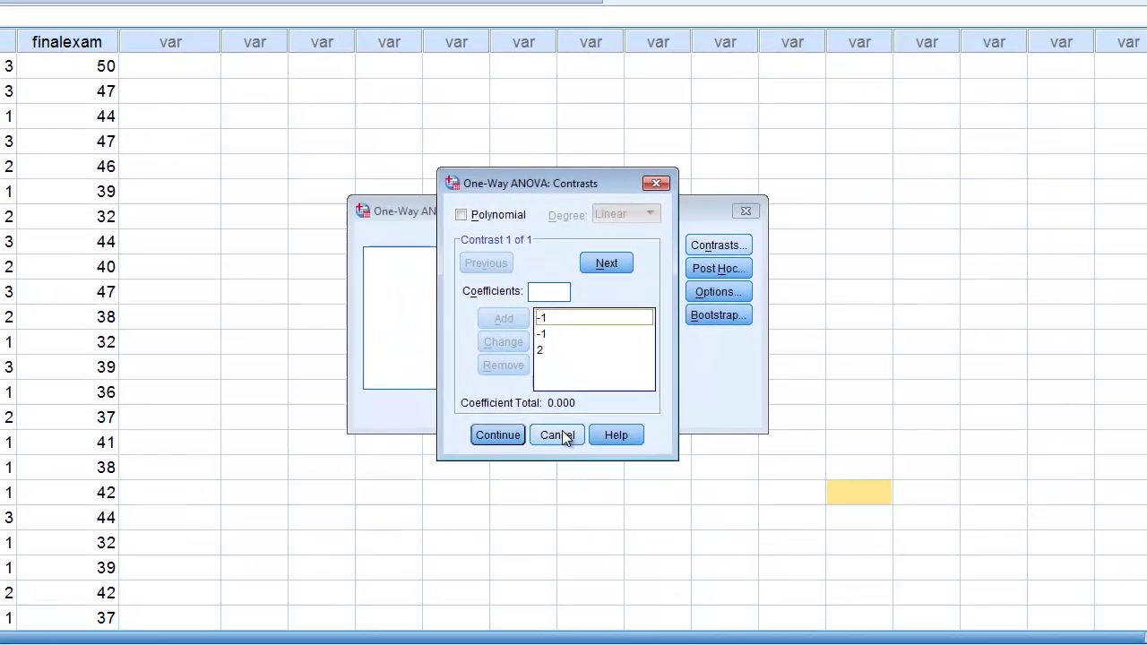
pyautogui.click(556, 435)
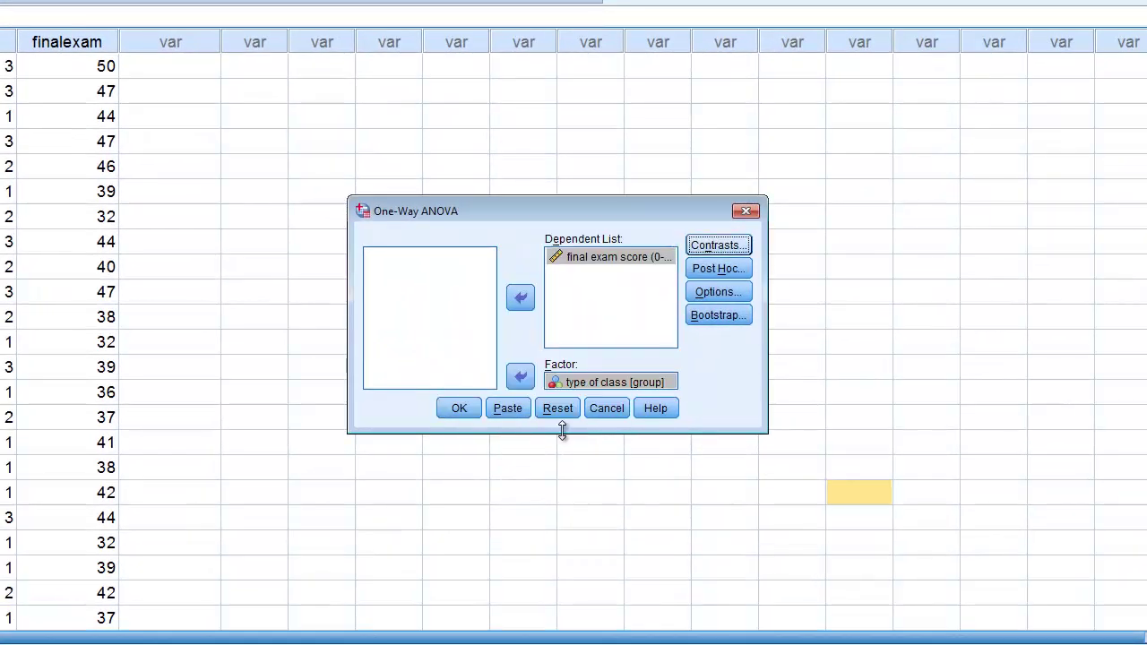
# Step: Try a planned contrast with coefficients -1, 0 and 1 for the three class types, and discard it
pyautogui.click(720, 250)
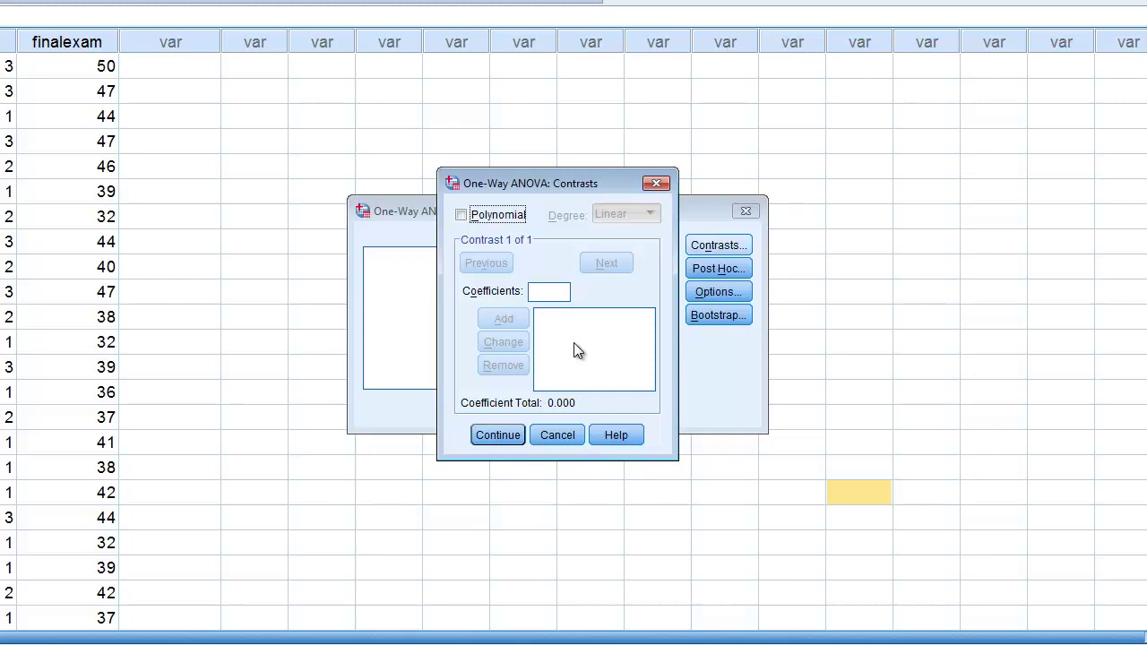
pyautogui.click(550, 290)
pyautogui.write('-1')
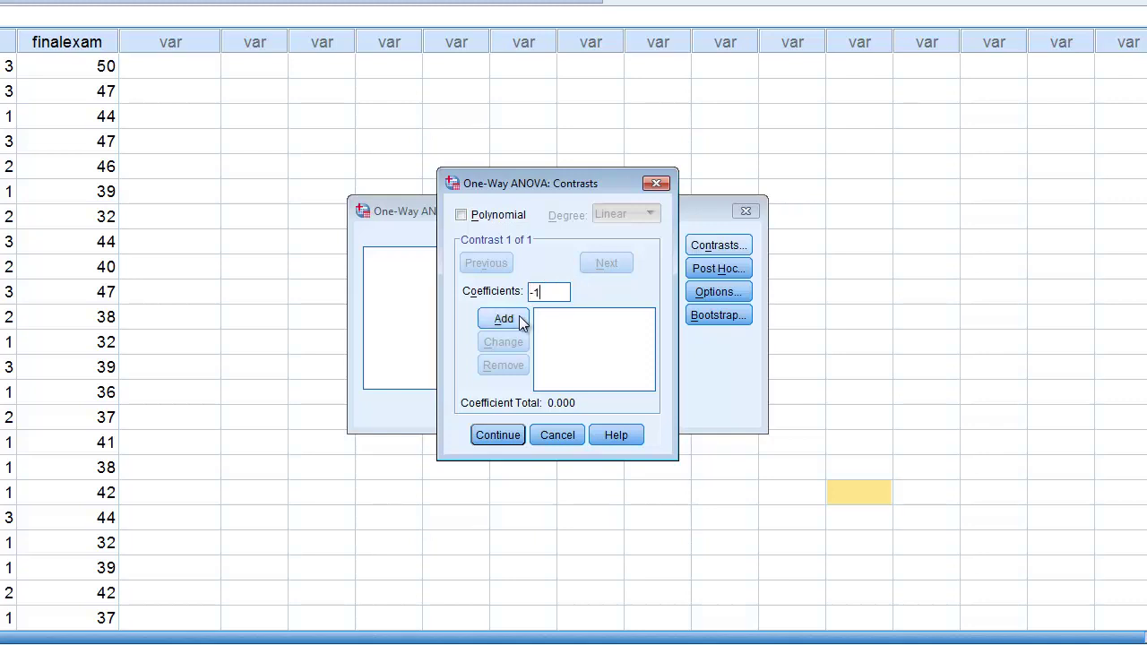
pyautogui.click(522, 321)
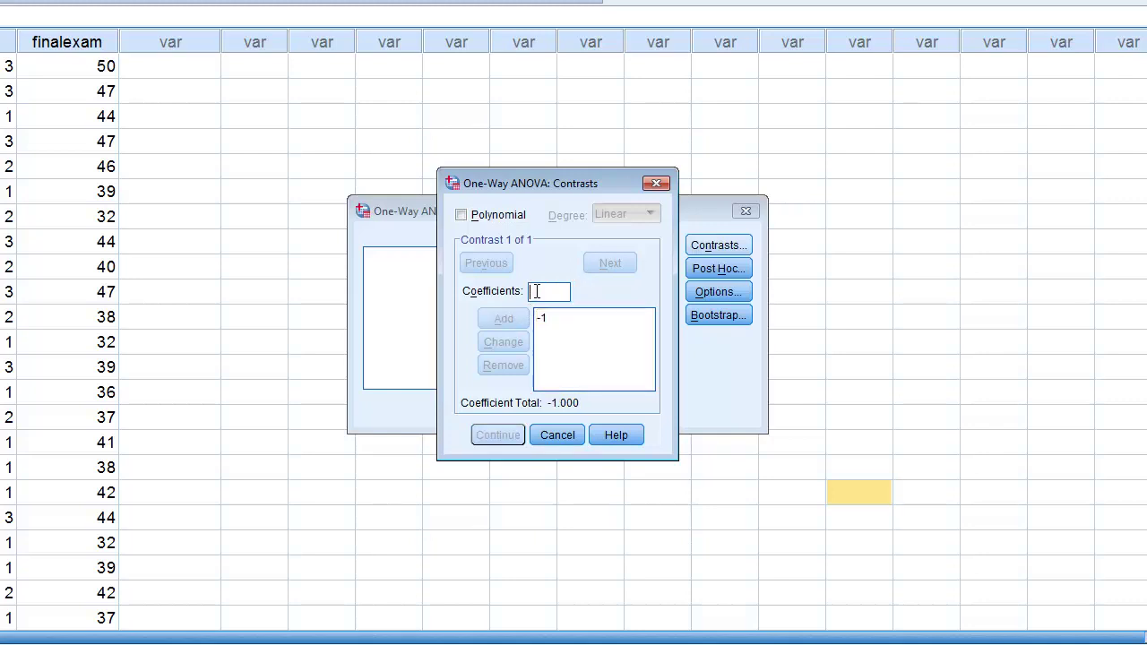
pyautogui.write('0')
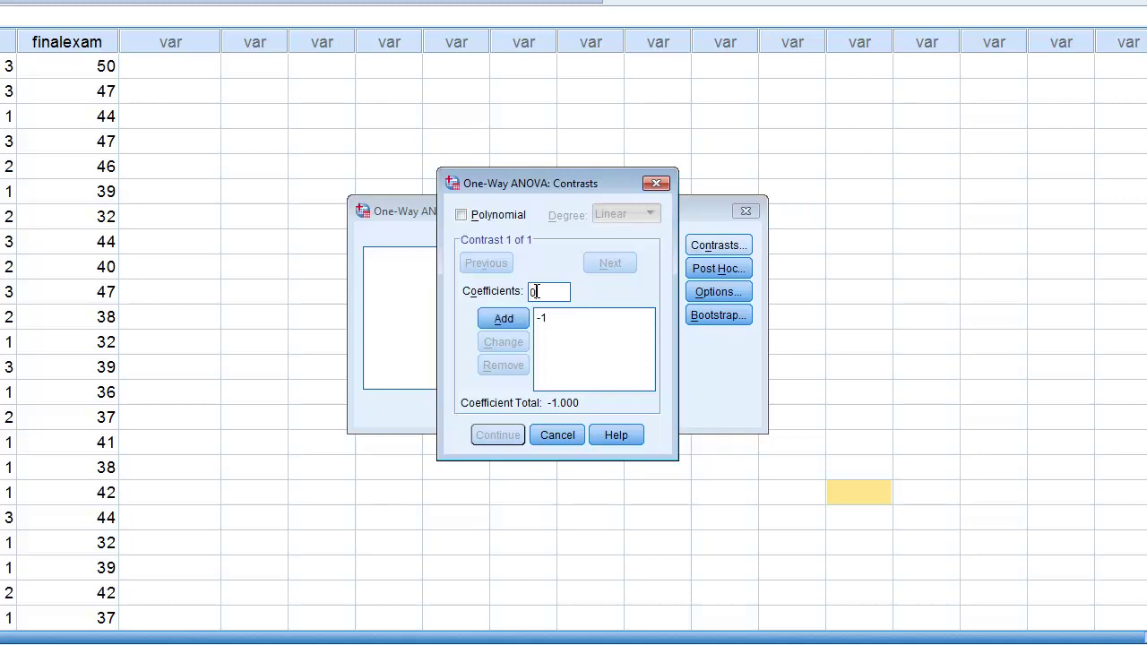
pyautogui.click(520, 320)
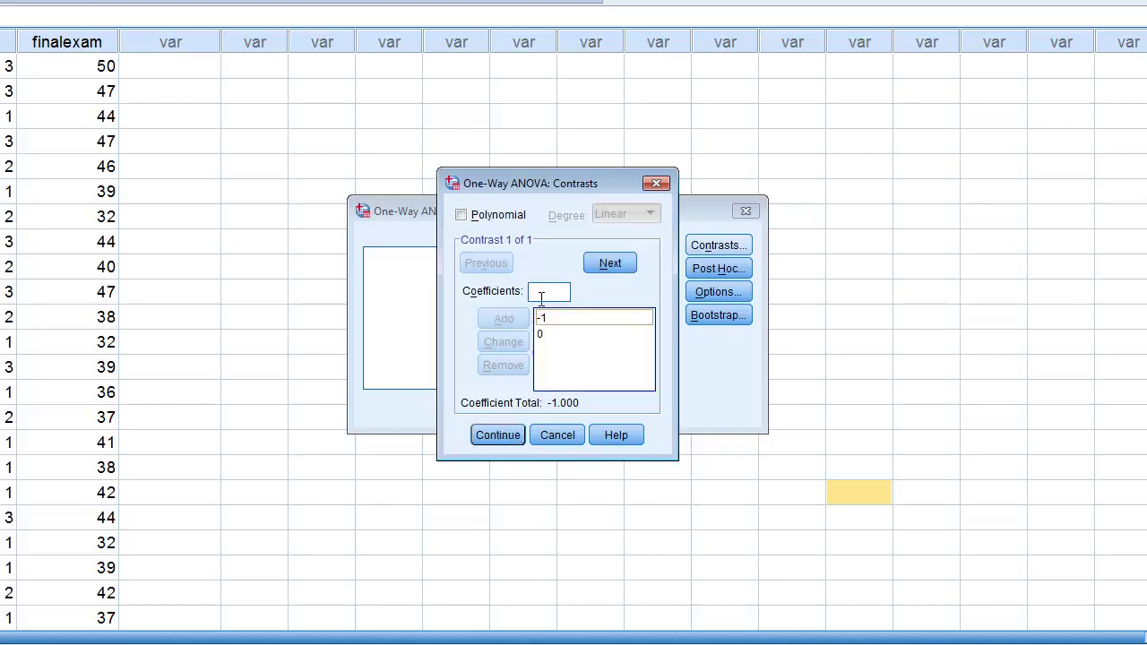
pyautogui.click(543, 294)
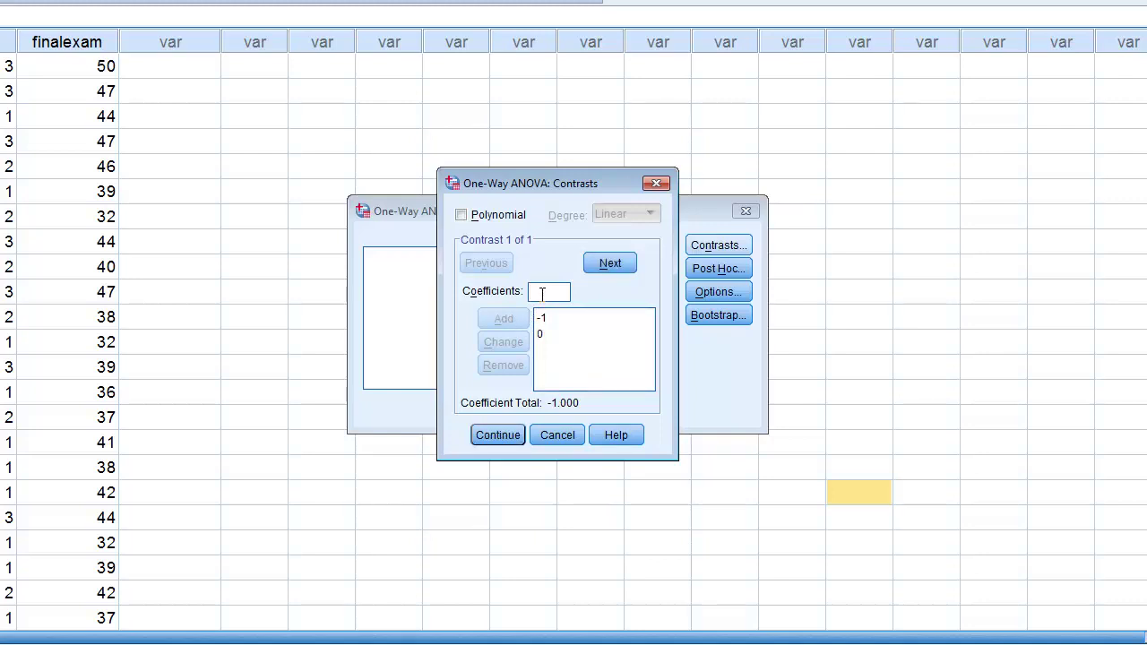
pyautogui.write('1')
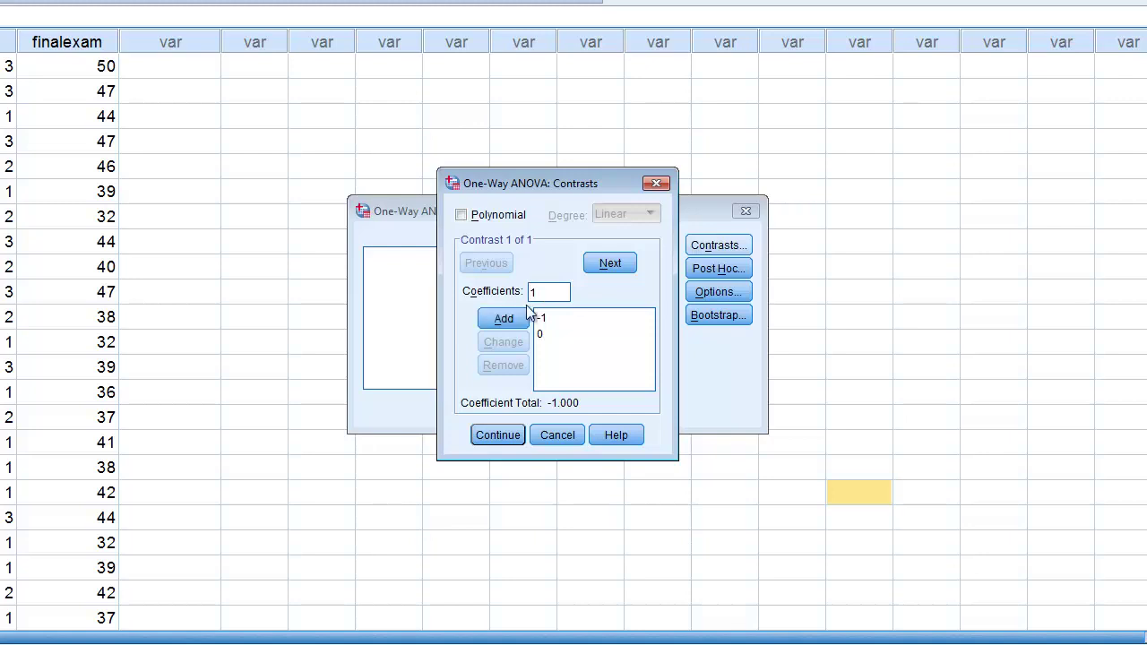
pyautogui.click(516, 315)
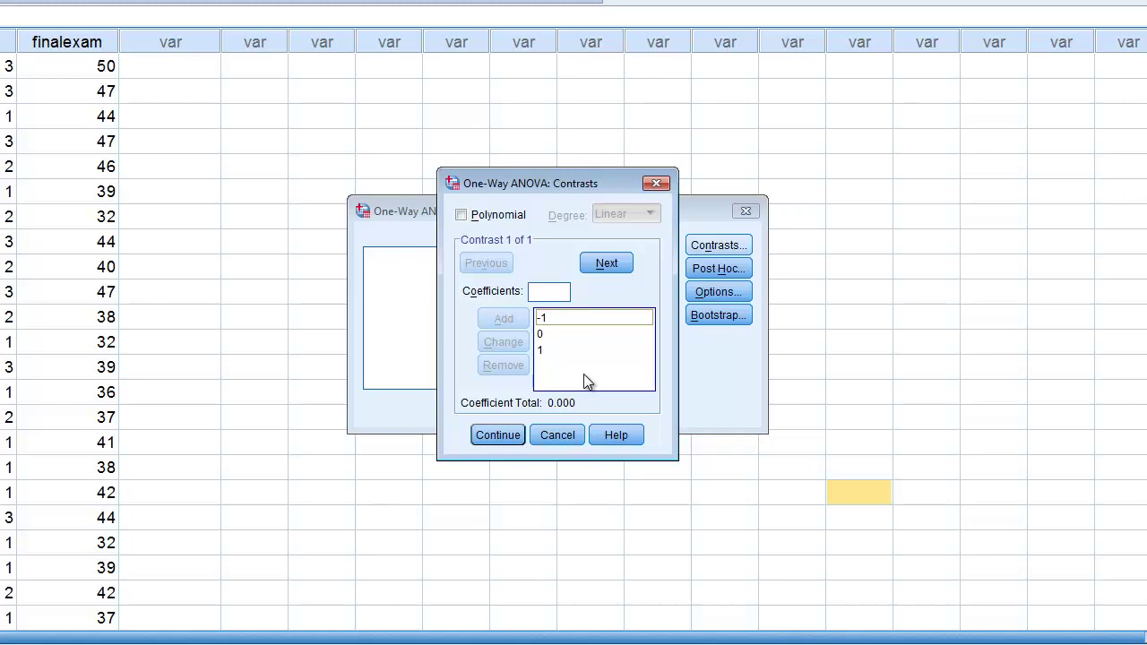
pyautogui.click(556, 435)
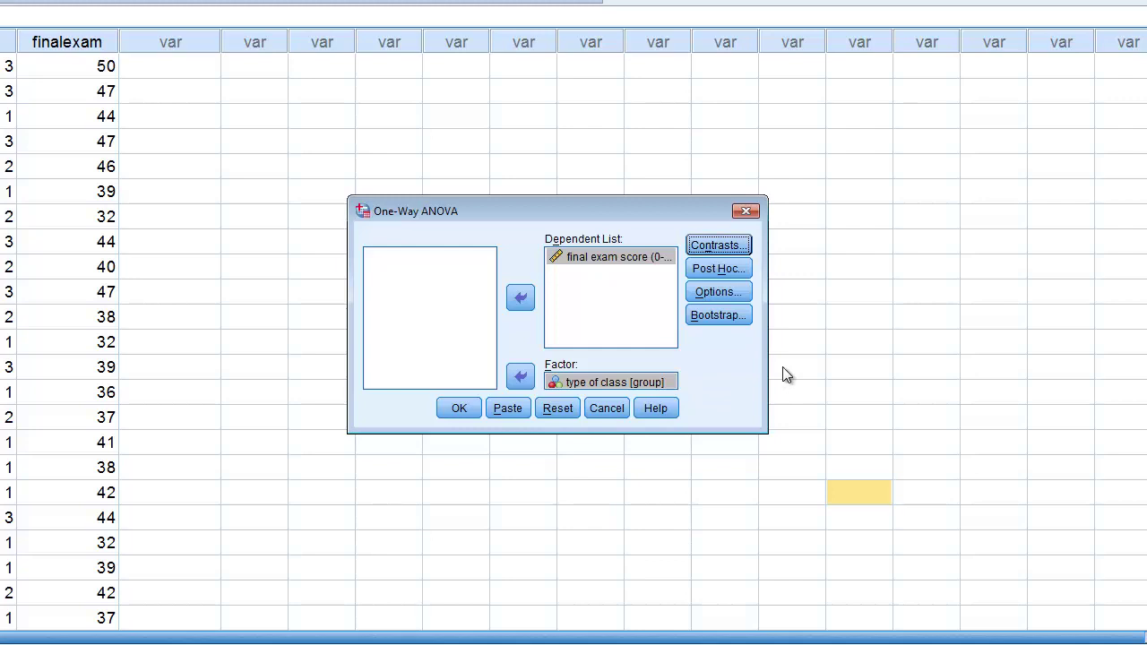
# Step: Define a planned contrast with coefficients -1, -1 and 2 for the three class types and run the one-way ANOVA
pyautogui.click(736, 247)
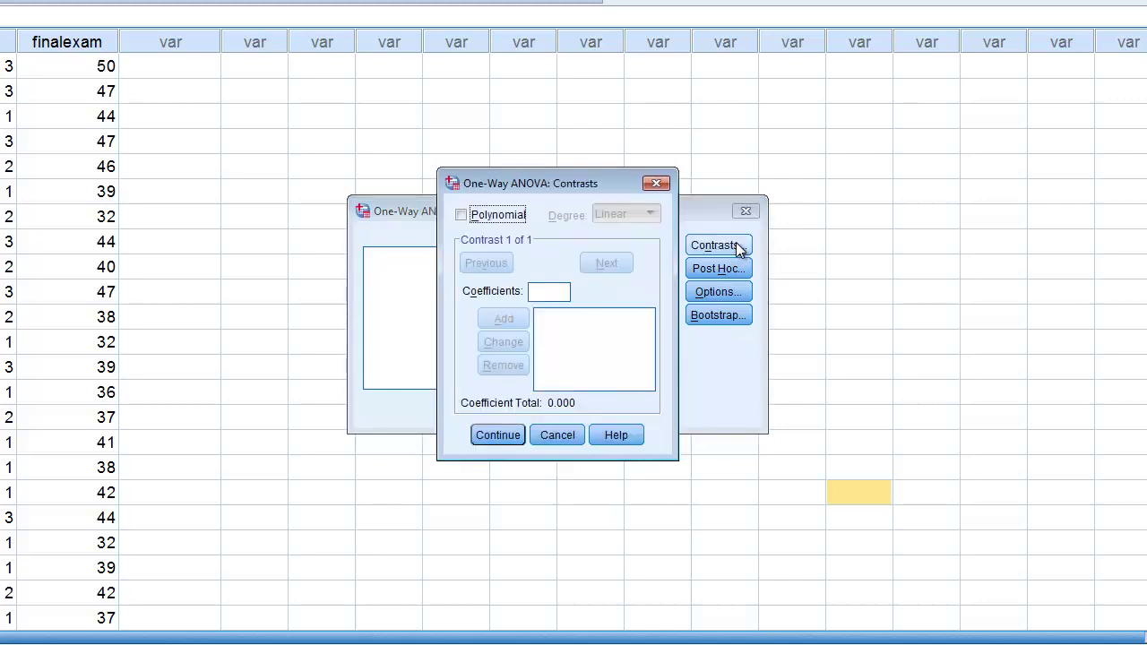
pyautogui.click(549, 291)
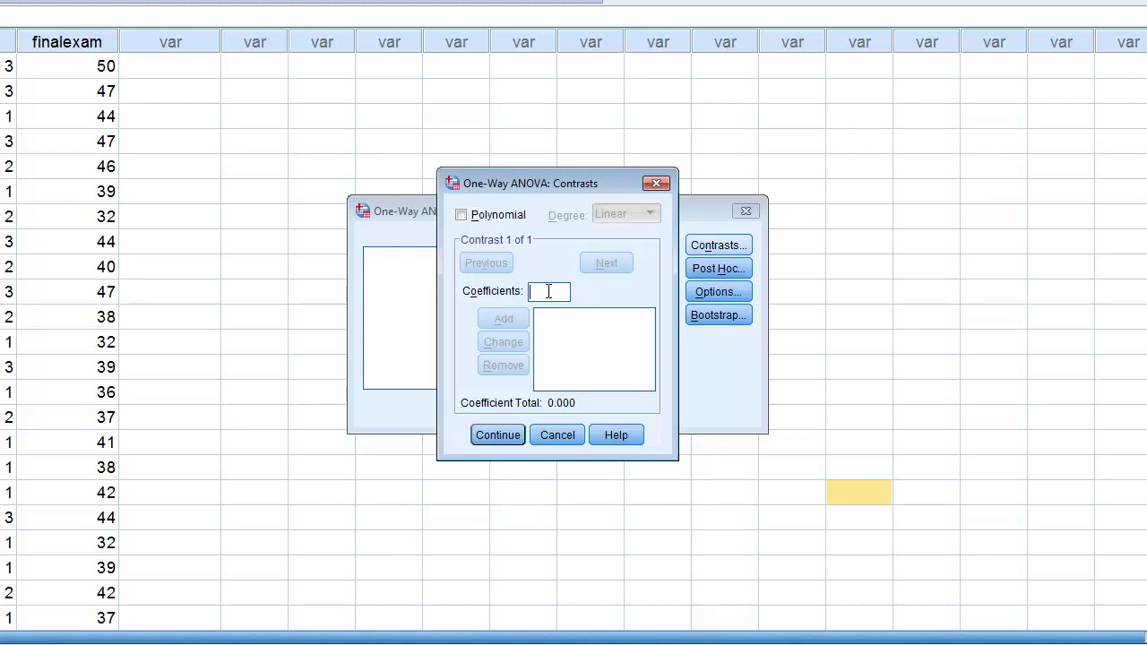
pyautogui.write('-1')
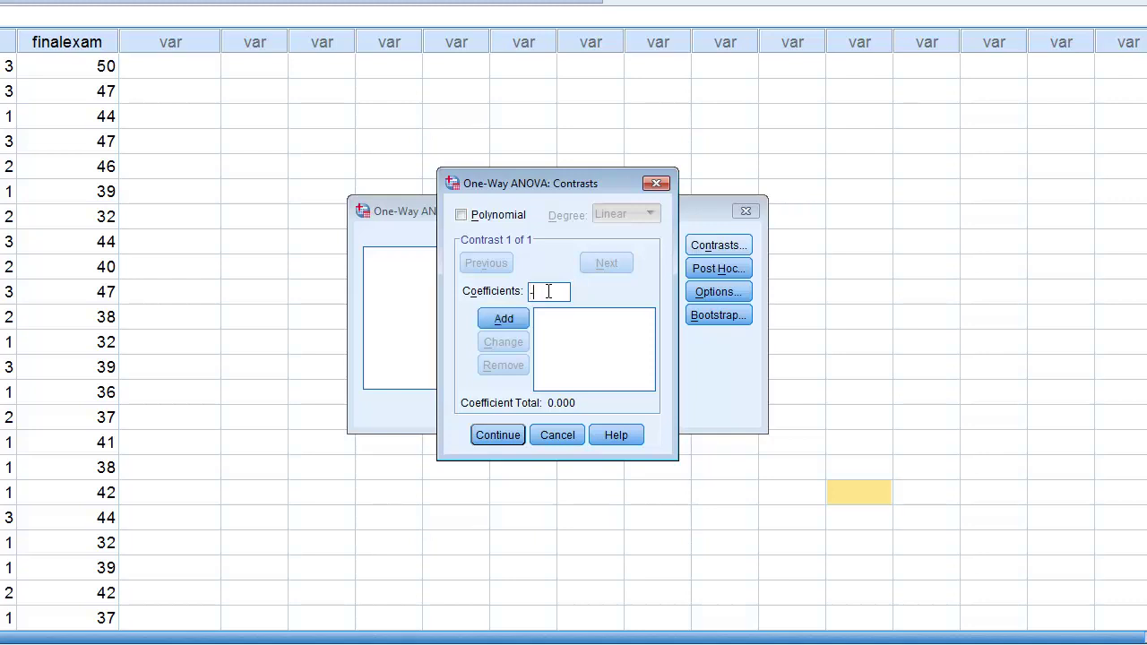
pyautogui.click(513, 323)
pyautogui.click(538, 292)
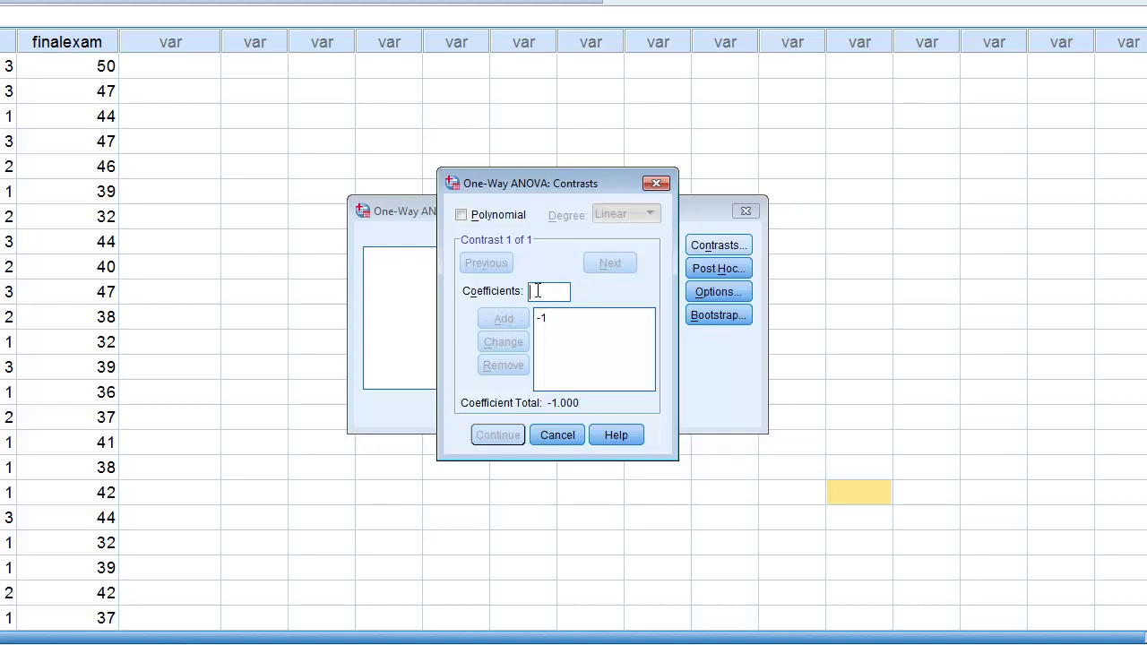
pyautogui.write('-1')
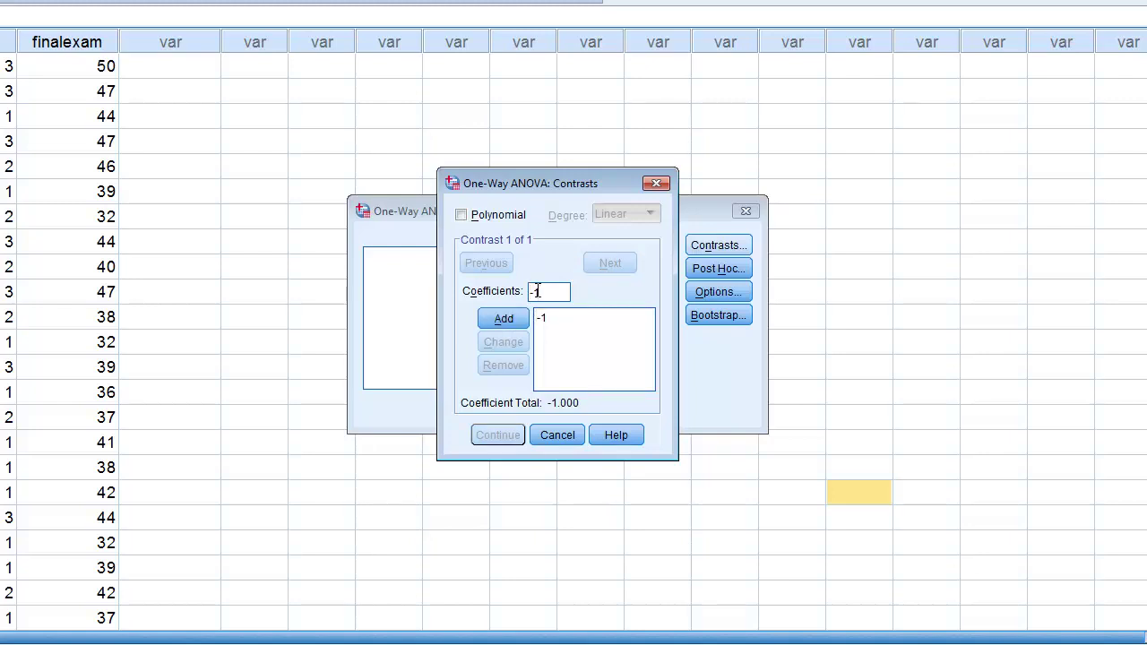
pyautogui.click(515, 318)
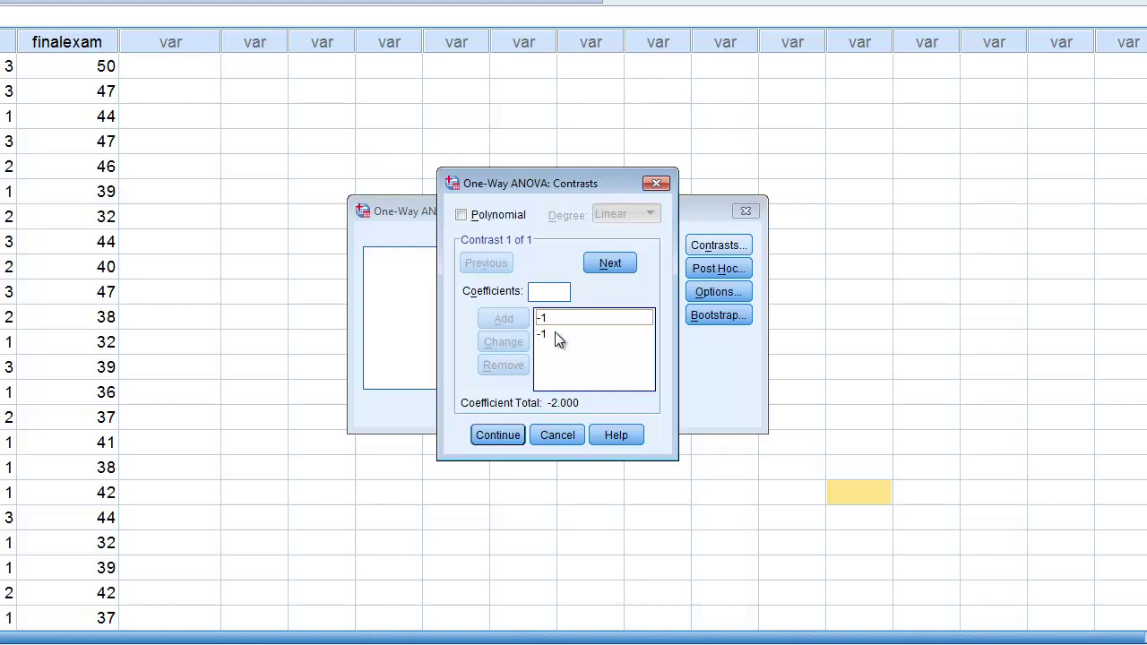
pyautogui.click(541, 292)
pyautogui.write('2')
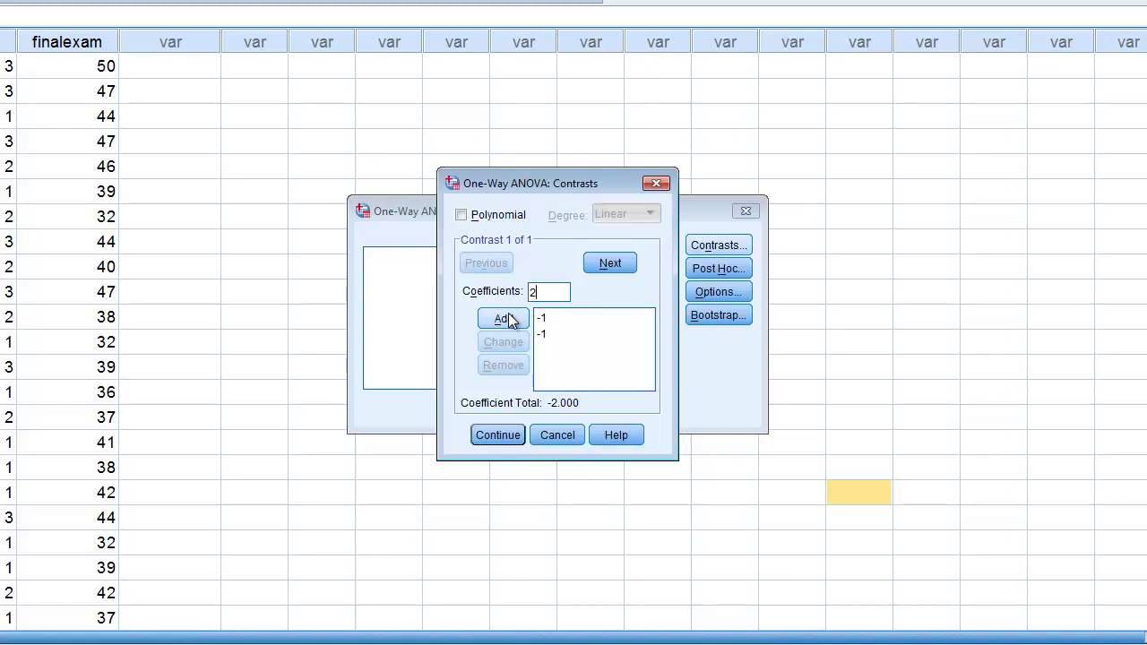
pyautogui.click(507, 319)
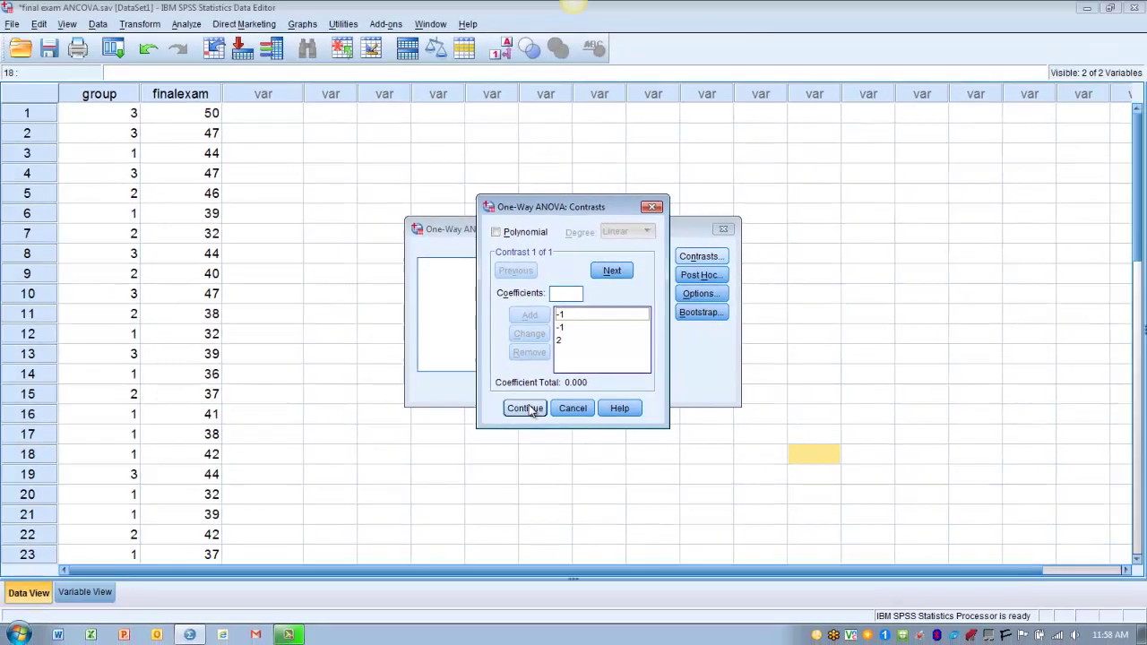
pyautogui.click(513, 422)
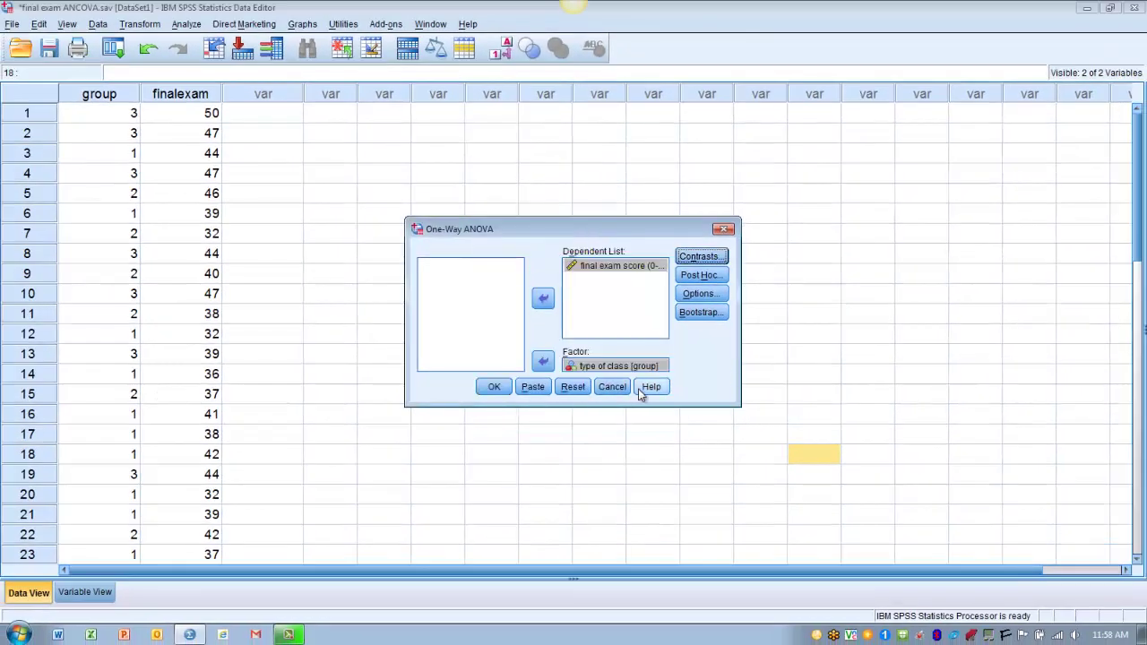
pyautogui.click(495, 388)
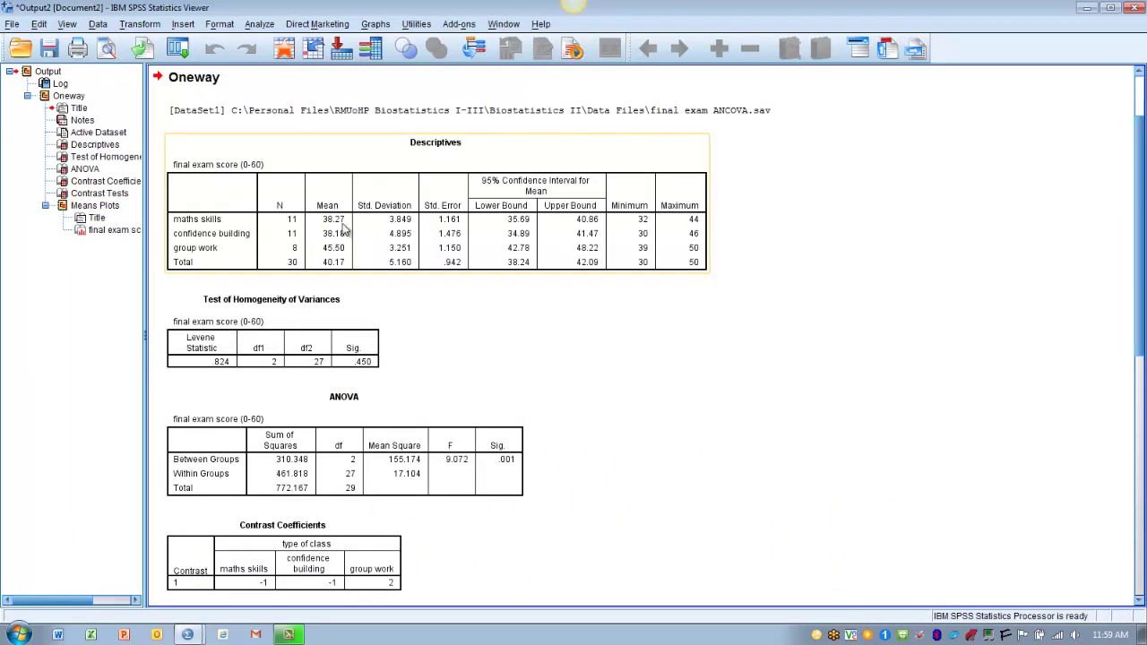
# Step: Examine the Descriptives, ANOVA and Contrast Coefficients tables in the output, and return to the Descriptives table
pyautogui.click(374, 169)
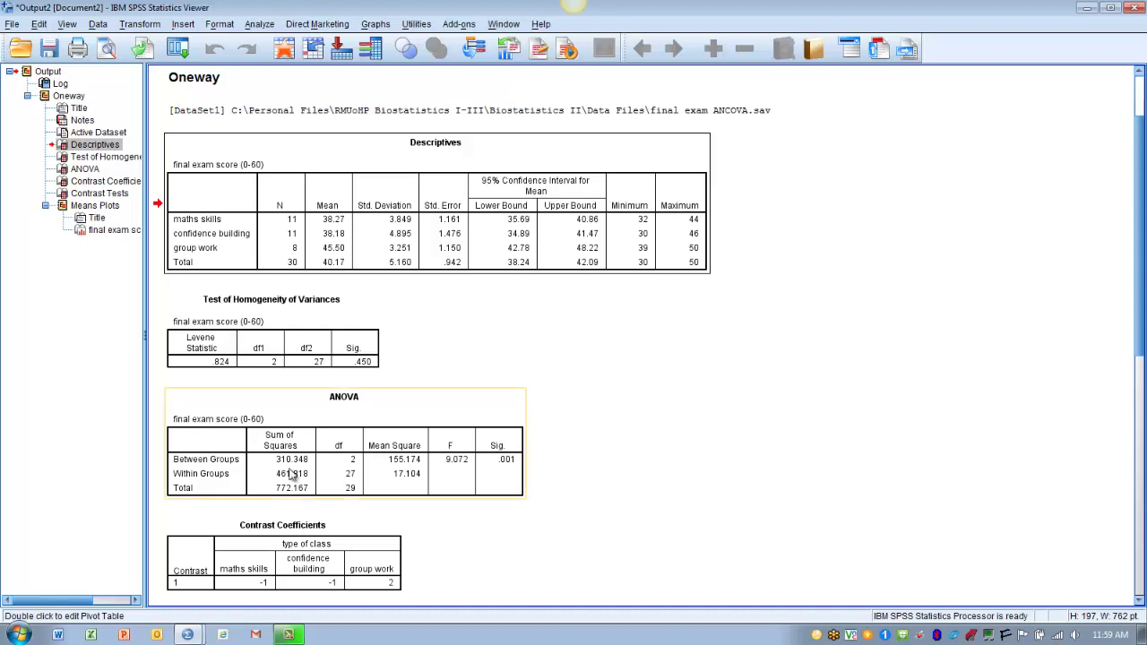
pyautogui.click(380, 411)
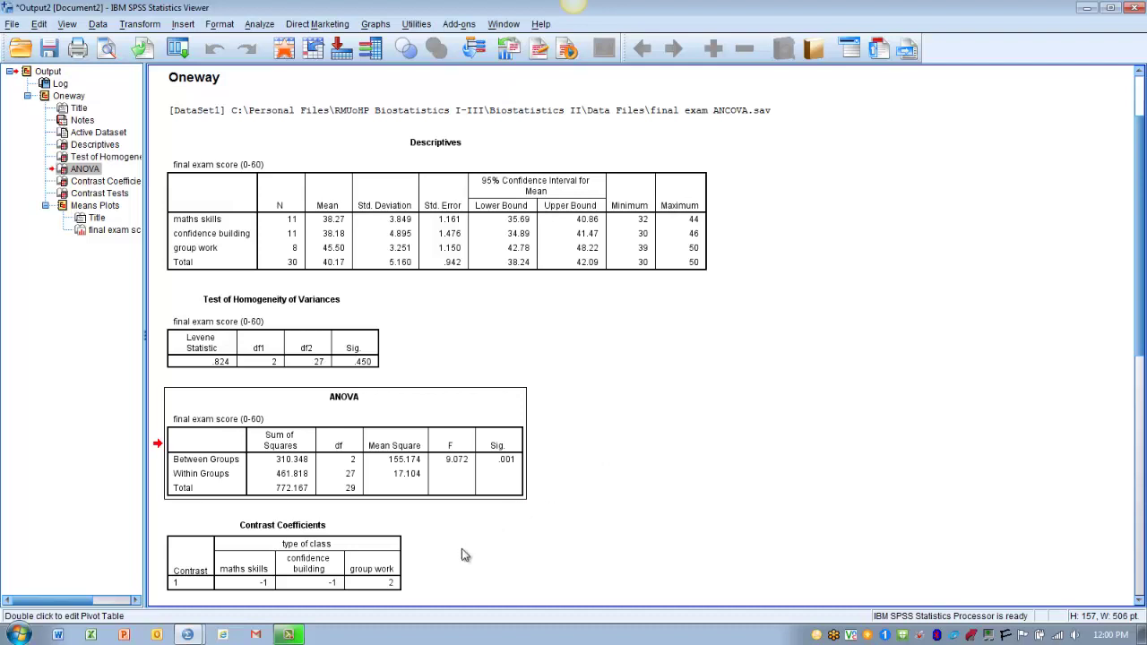
pyautogui.click(413, 565)
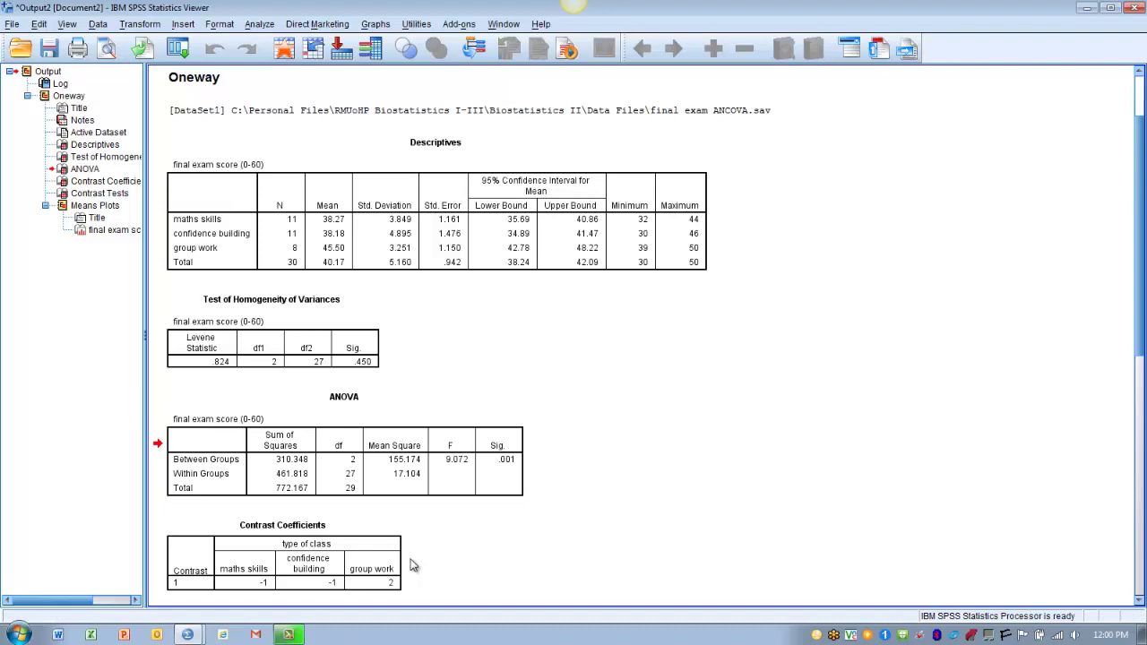
pyautogui.click(387, 530)
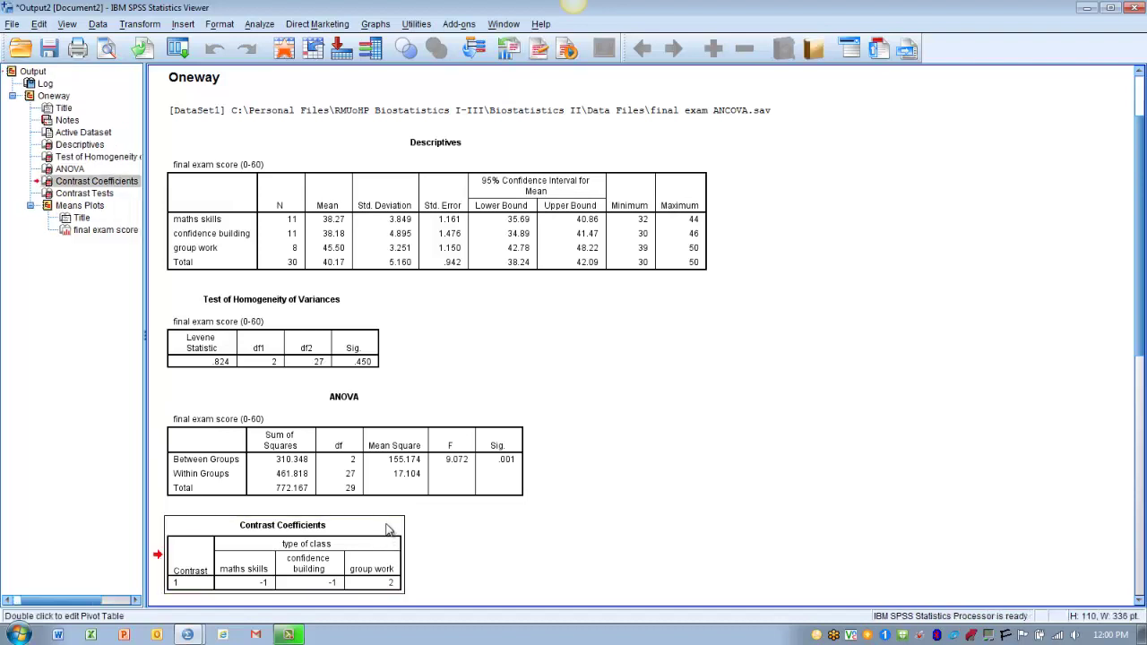
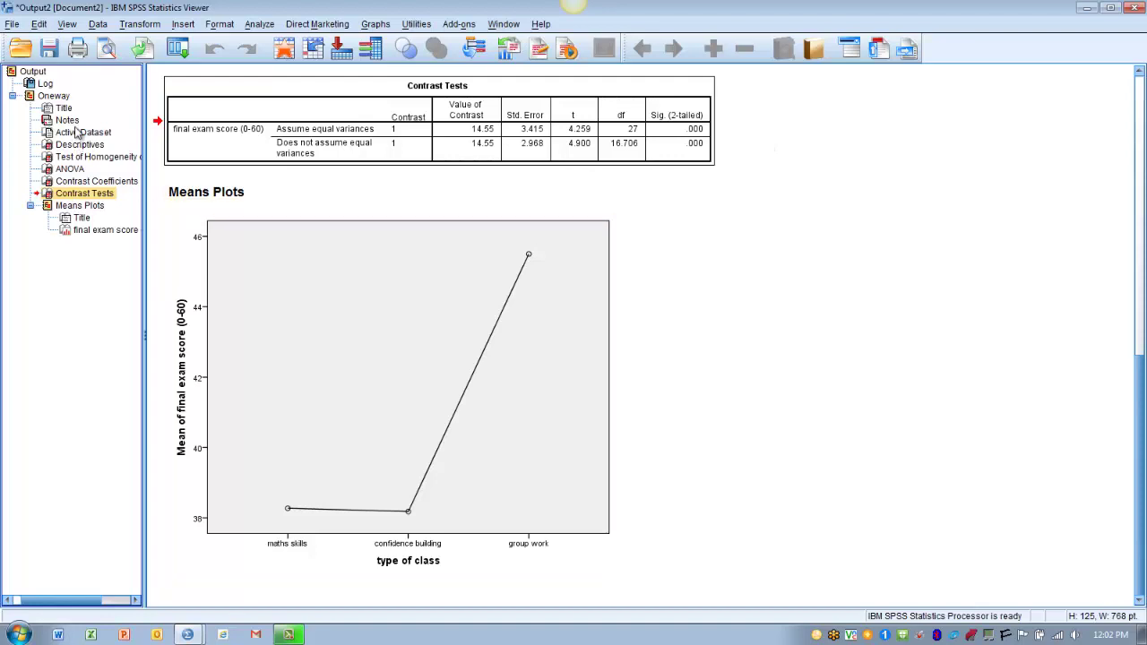
pyautogui.click(76, 145)
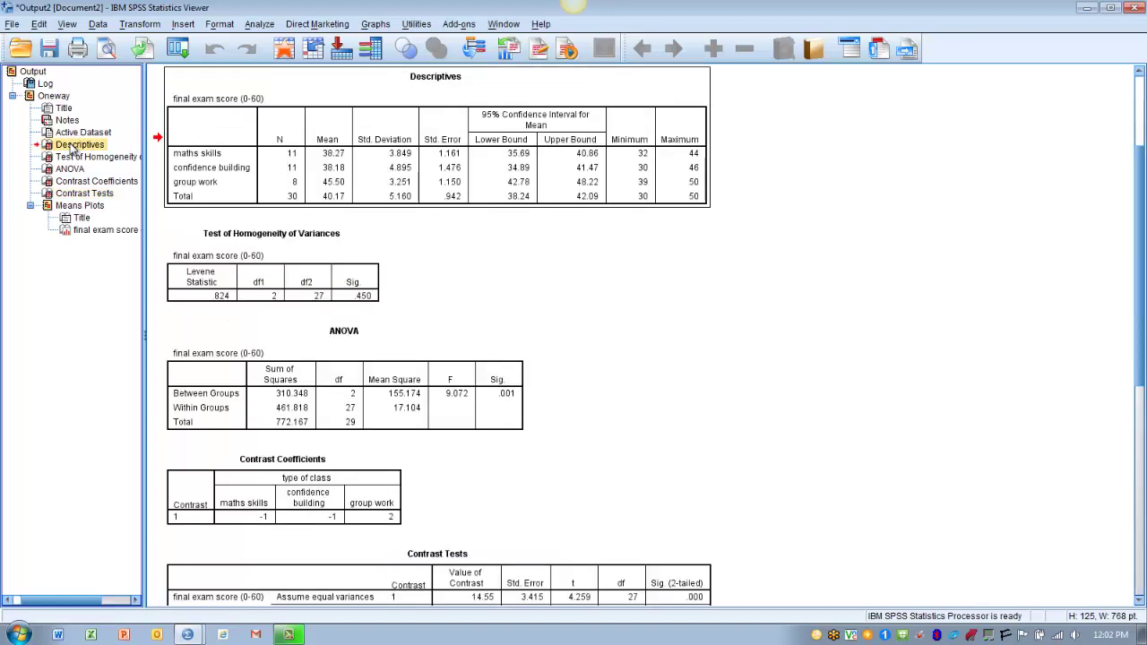